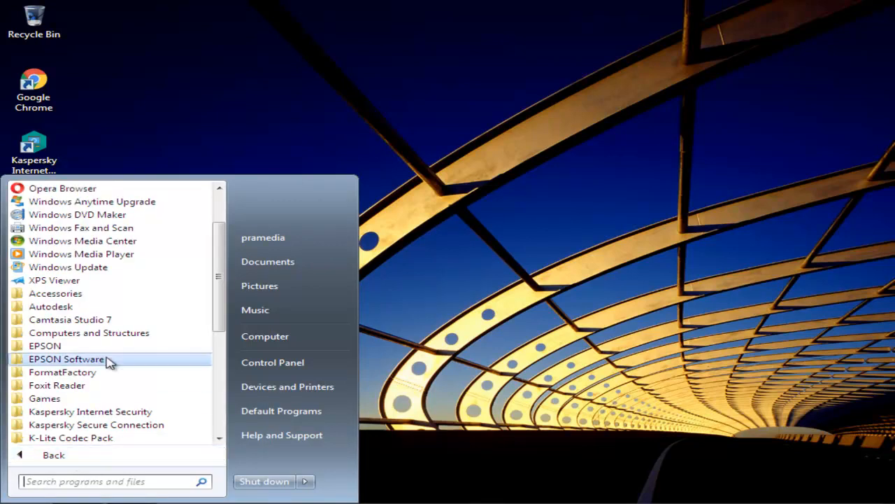
Step: Create a desktop shortcut for SAP2000 from the installed programs under Computers and Structures, SAP2000 14
click(119, 334)
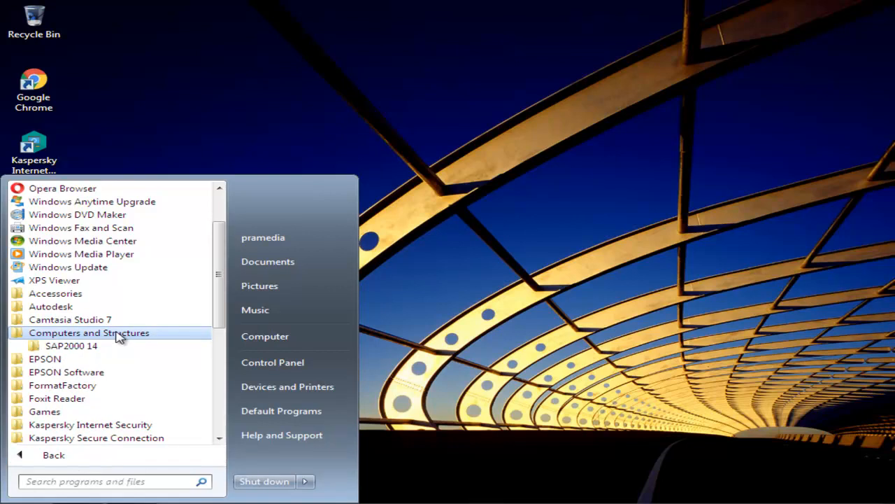
click(77, 346)
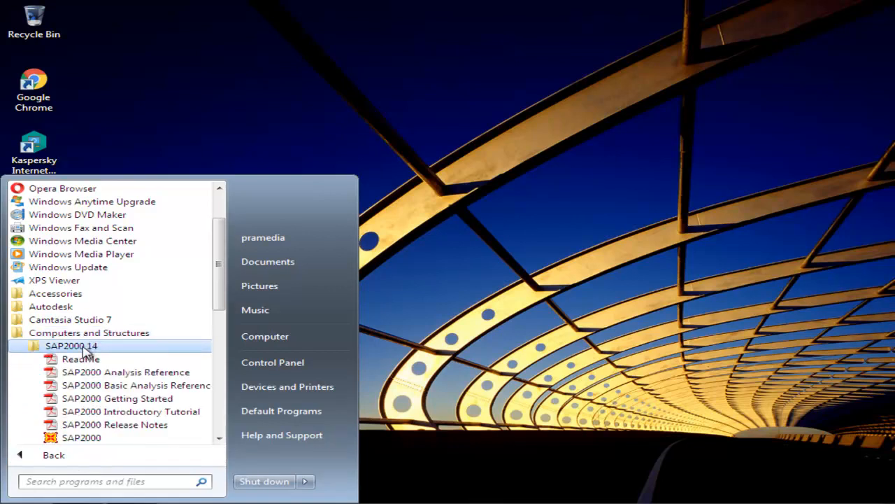
drag(215, 290, 218, 316)
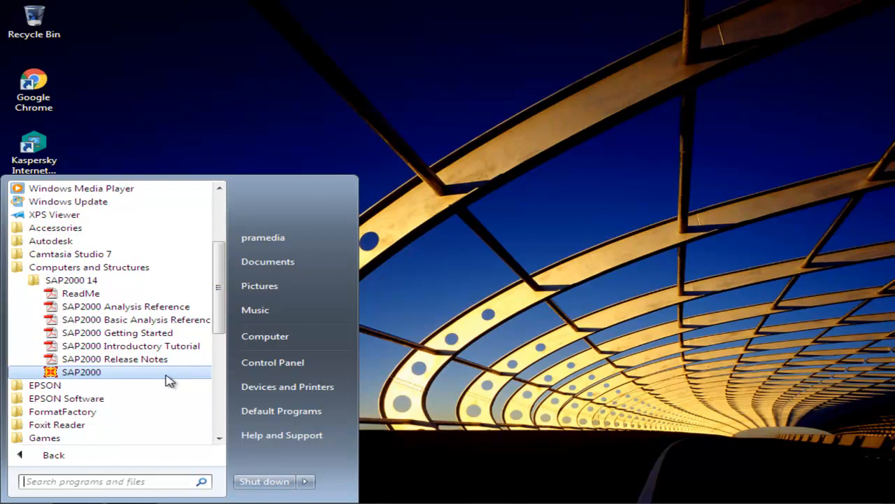
right_click(106, 378)
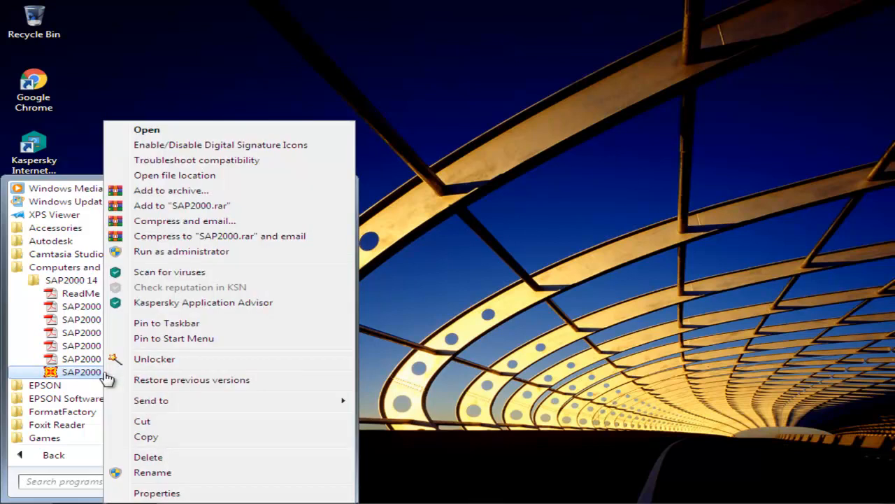
mouse_move(176, 401)
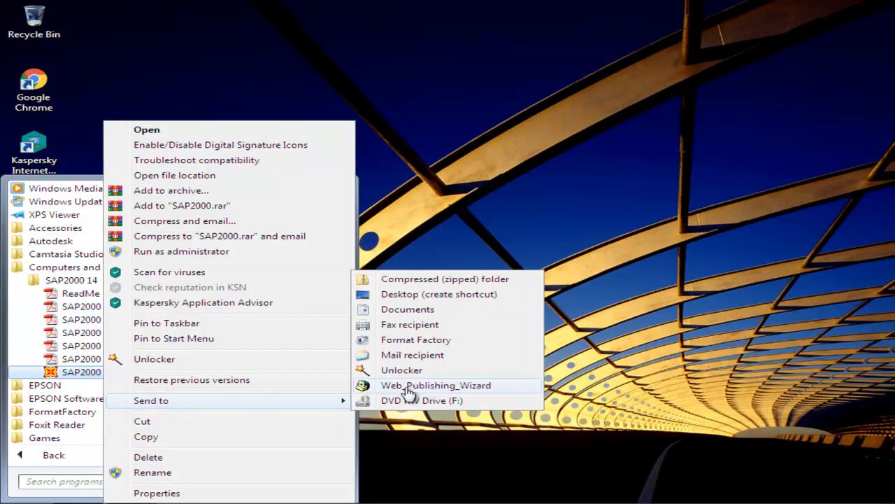
click(431, 297)
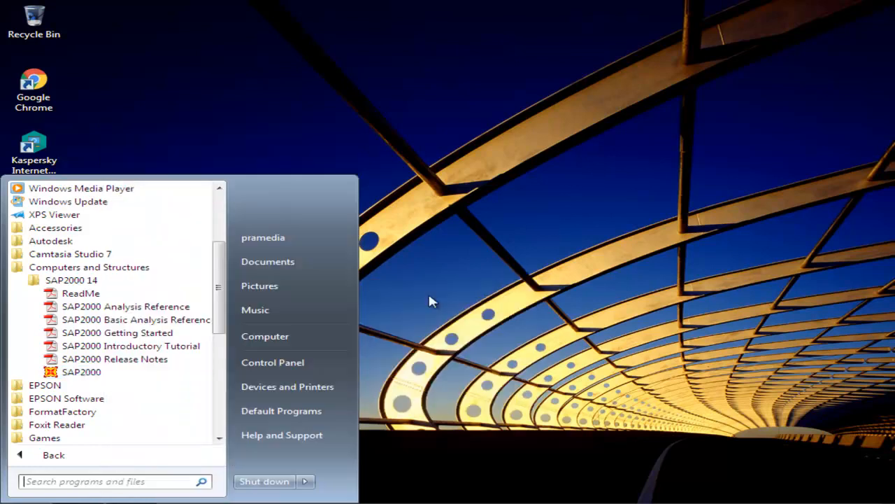
click(448, 260)
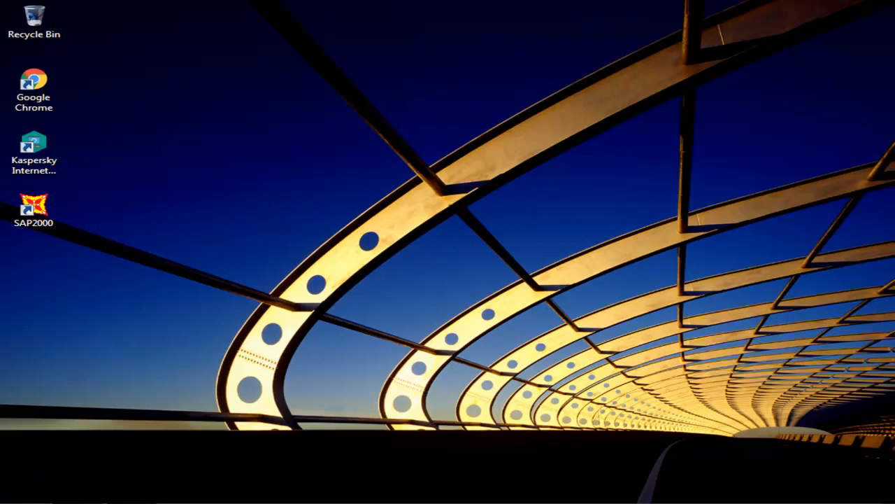
Step: Create a new folder named LATIHAN SAP on Local Disk (D:)
key(super)
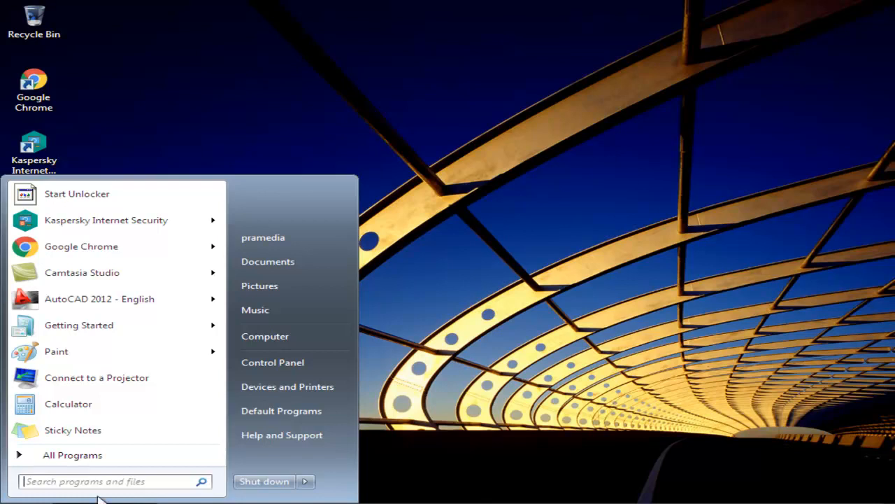
click(272, 340)
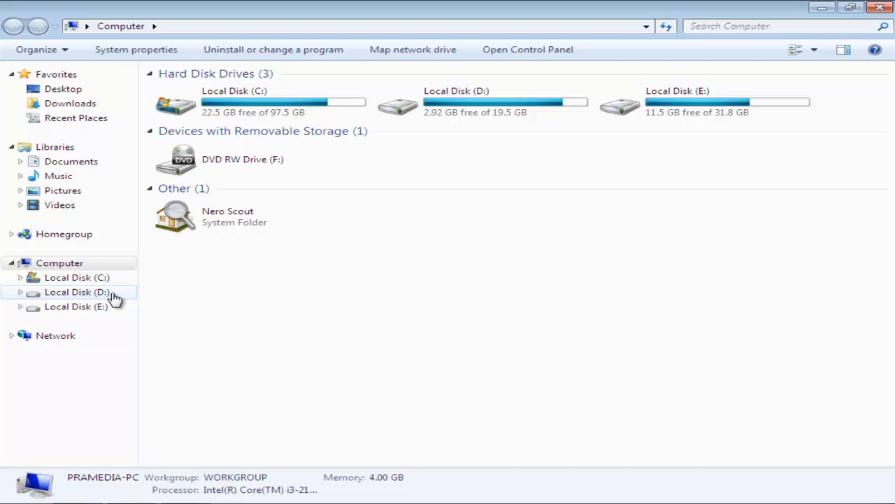
click(77, 292)
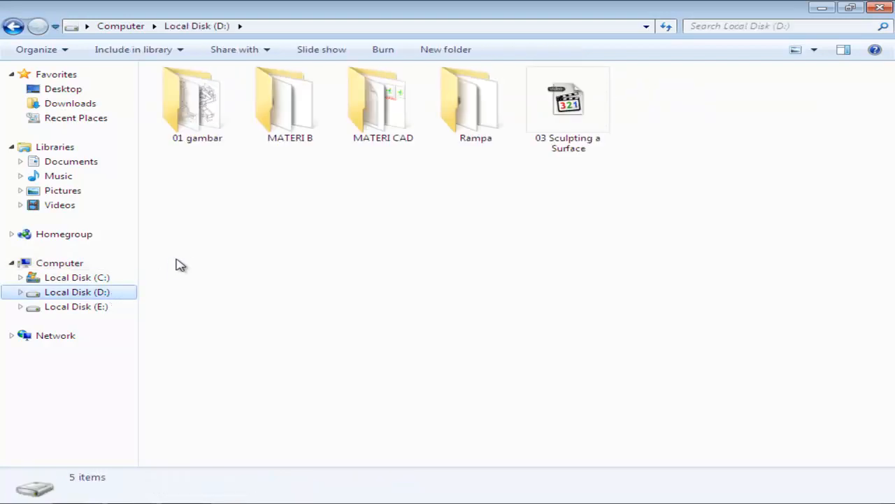
click(433, 55)
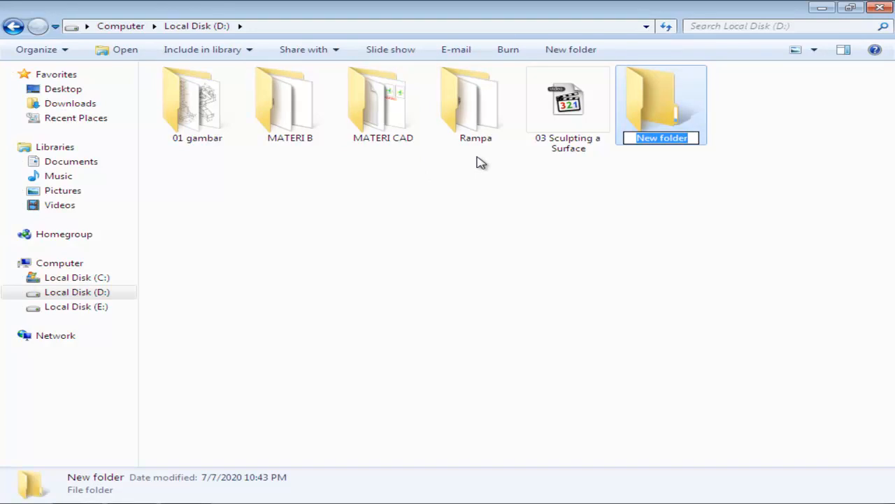
text(L)
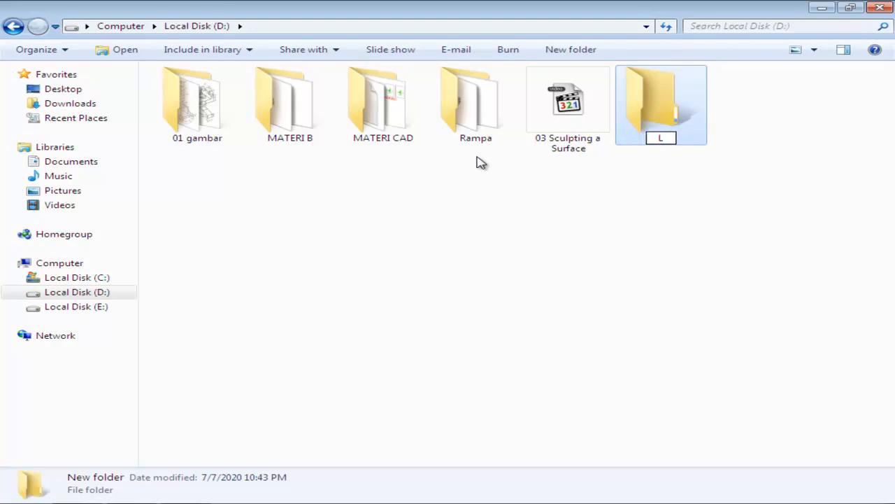
text(ATIHAN SAP)
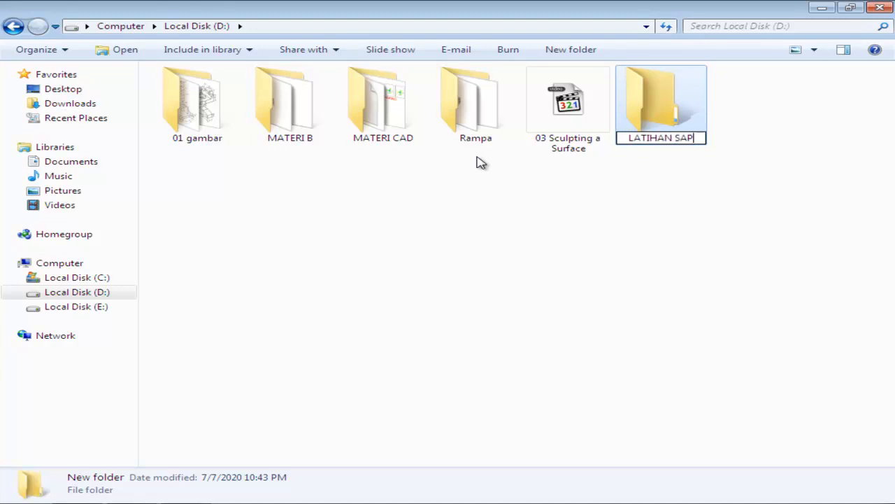
key(Return)
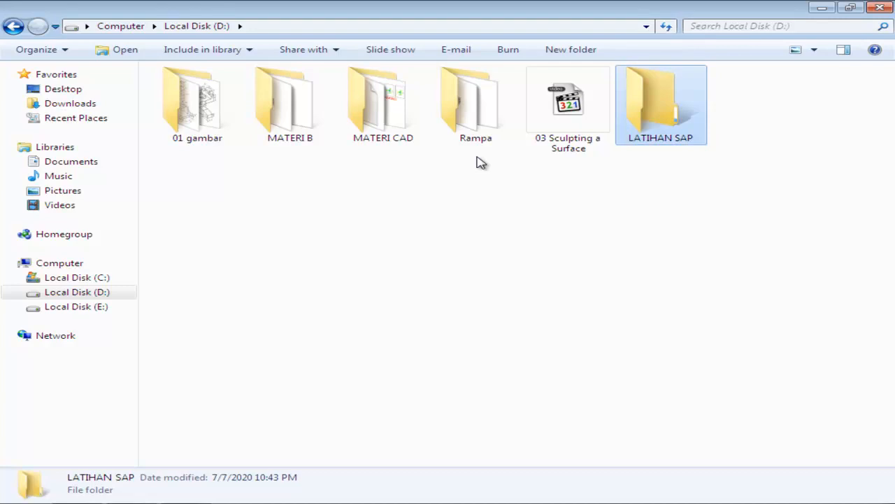
Step: Create a subfolder named BALOK inside the LATIHAN SAP folder
double_click(663, 110)
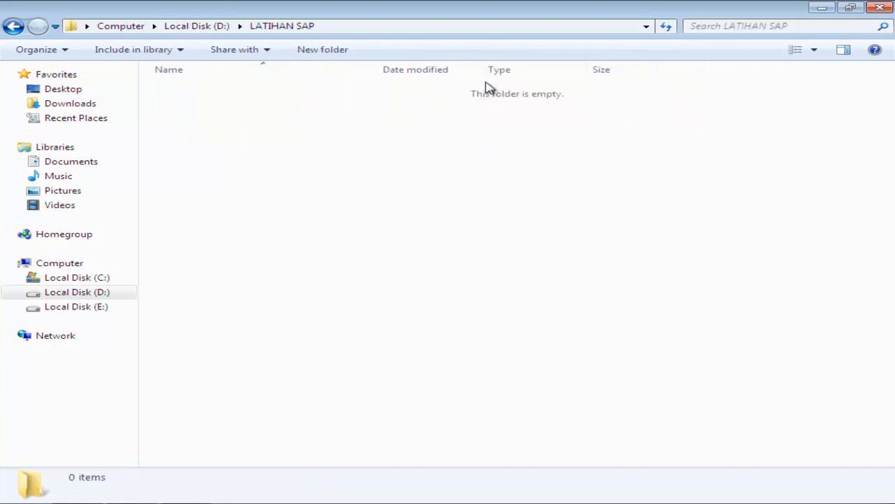
click(315, 50)
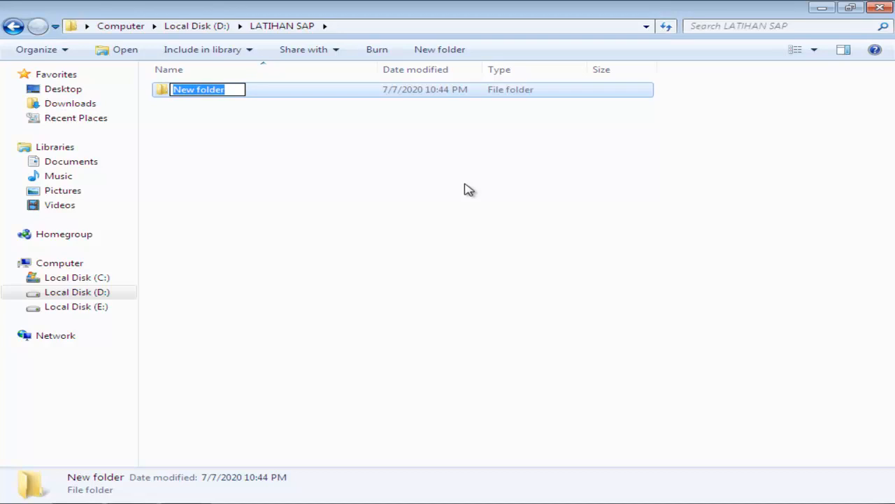
text(BALOK)
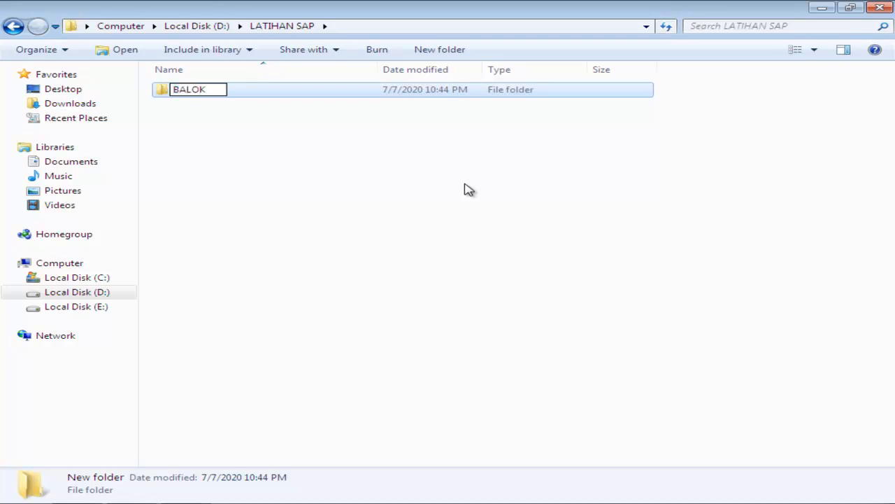
key(Return)
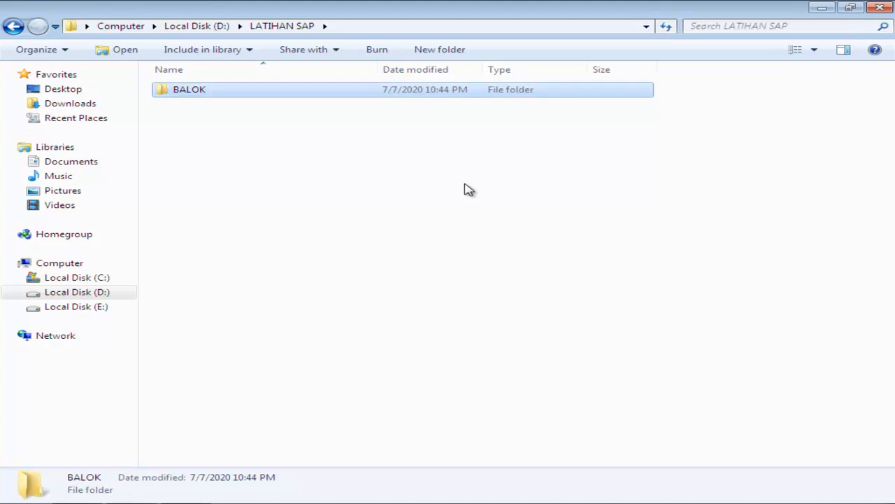
Step: Review the folder path from Local Disk (D:) through LATIHAN SAP to BALOK, and close the file browser
click(95, 297)
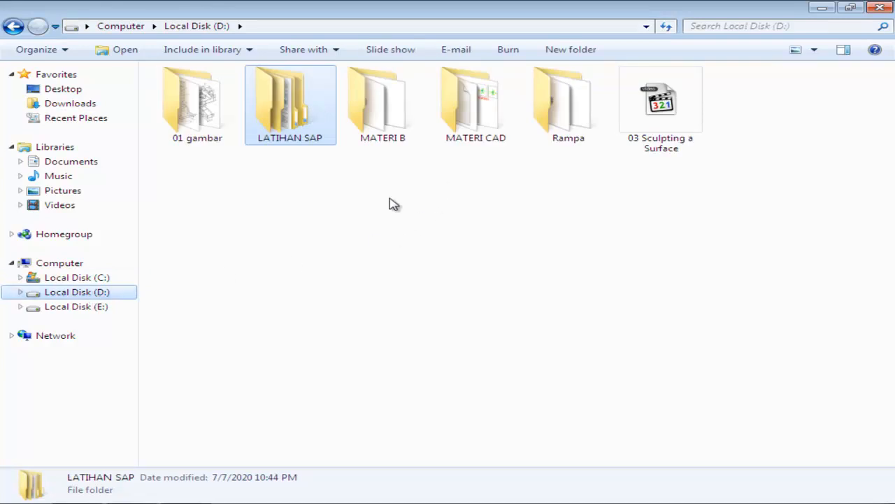
double_click(302, 115)
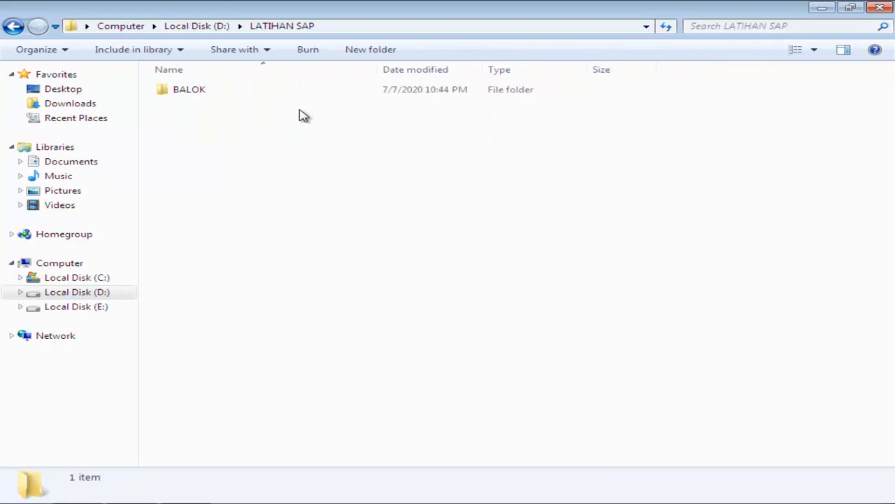
double_click(191, 91)
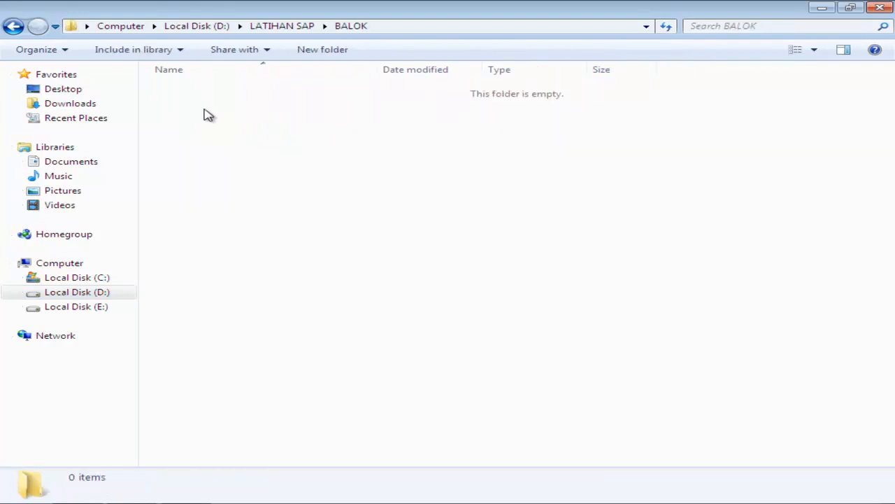
click(882, 8)
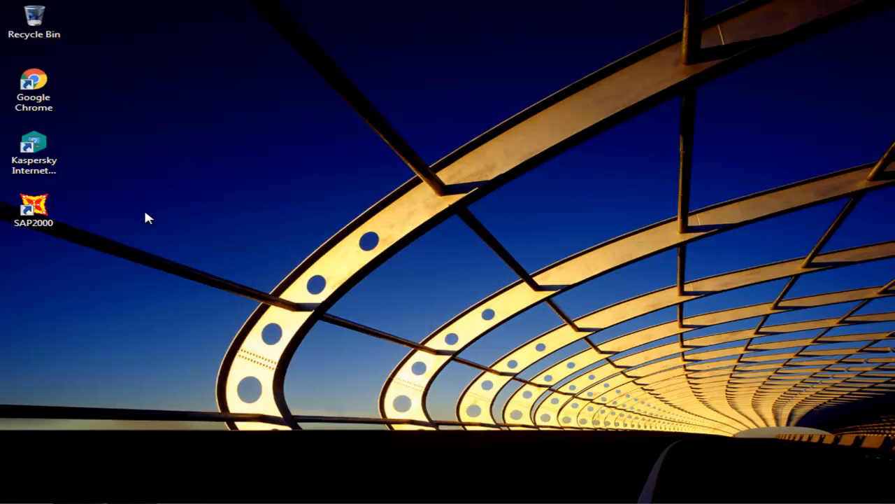
Step: Launch SAP2000 past its welcome screen and Tip of the Day, and maximize the program and model windows
click(40, 216)
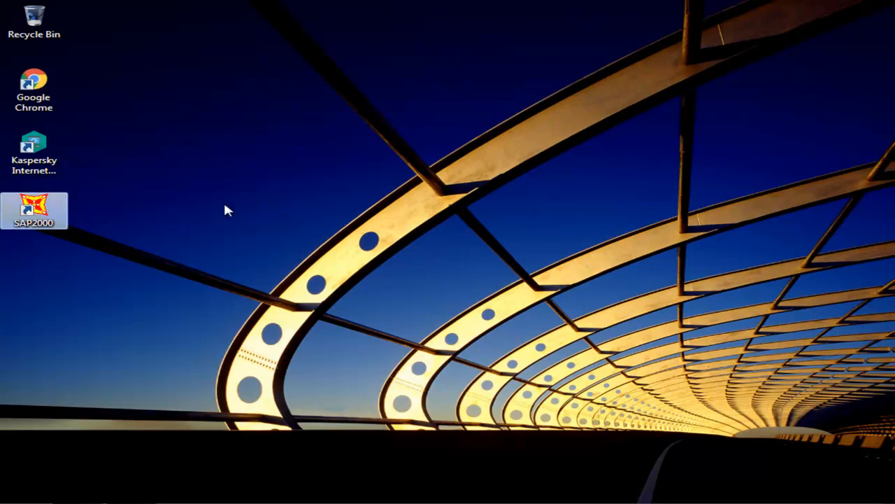
double_click(34, 215)
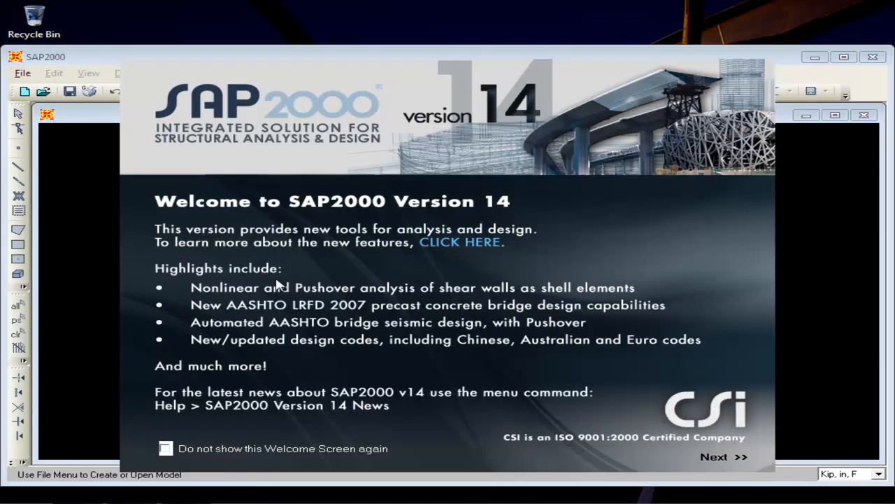
click(715, 458)
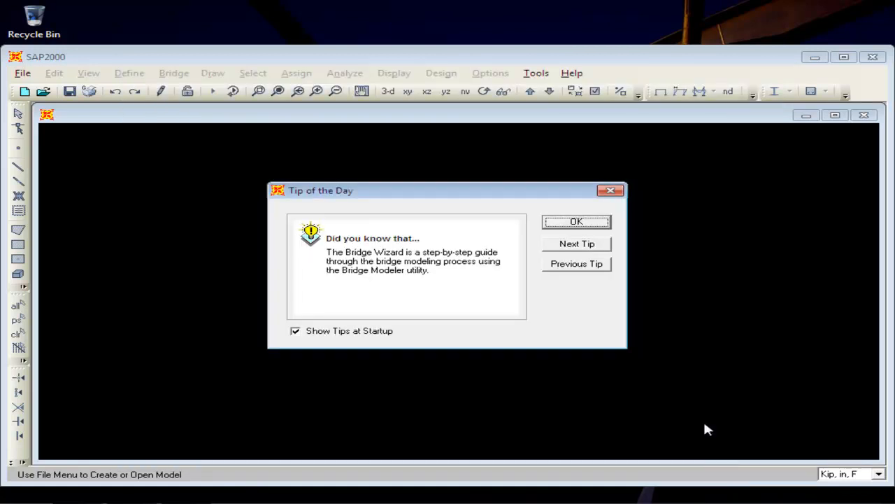
click(580, 224)
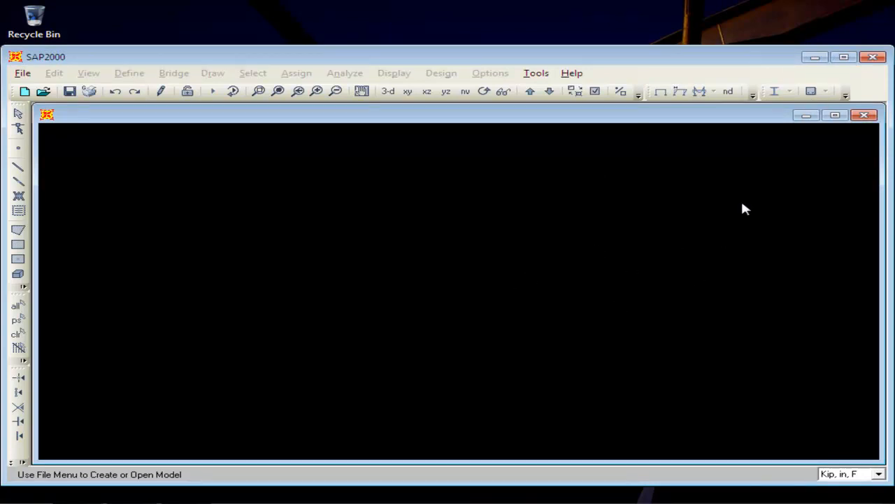
click(844, 57)
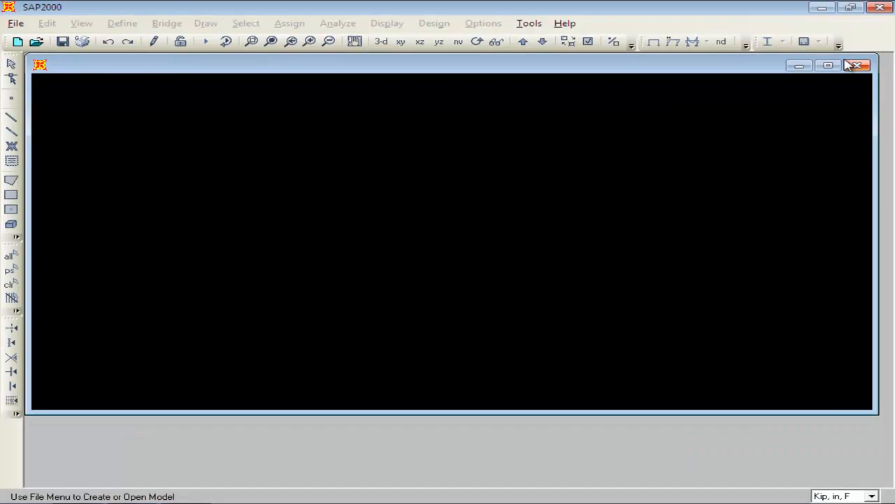
click(830, 65)
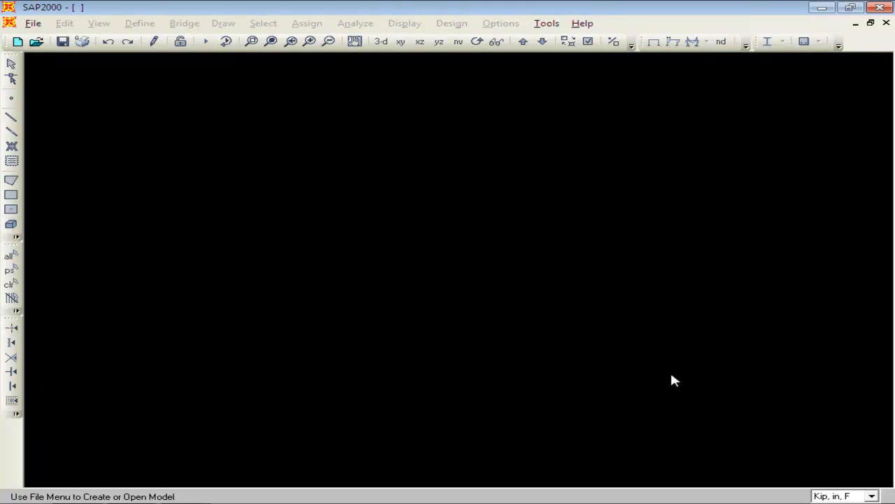
Step: Set the units to Kgf, m, C and create a new model from the Blank template
click(872, 495)
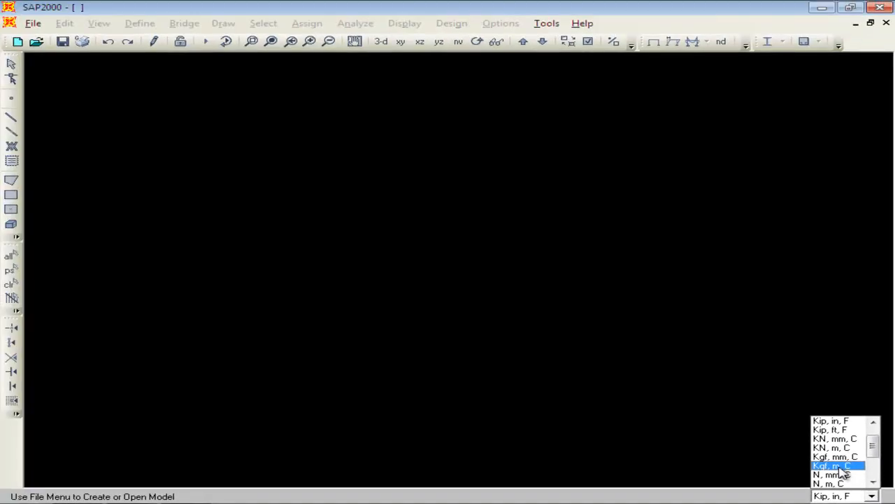
click(832, 466)
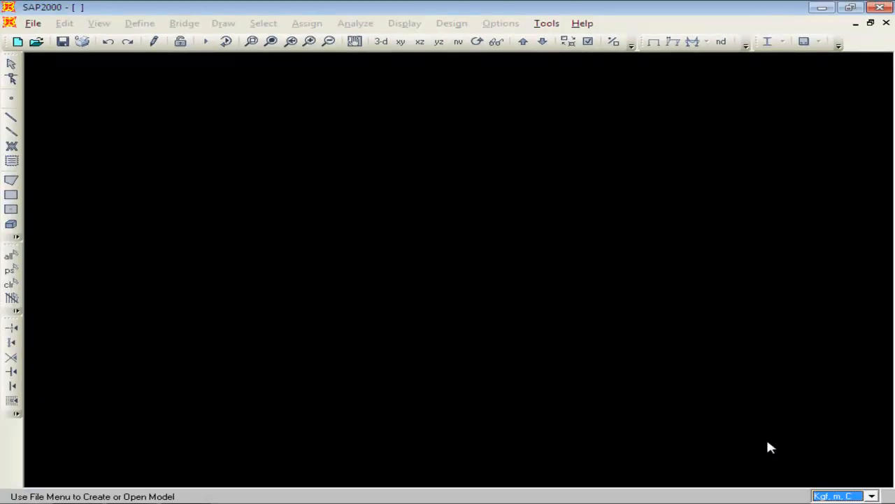
click(33, 23)
click(59, 41)
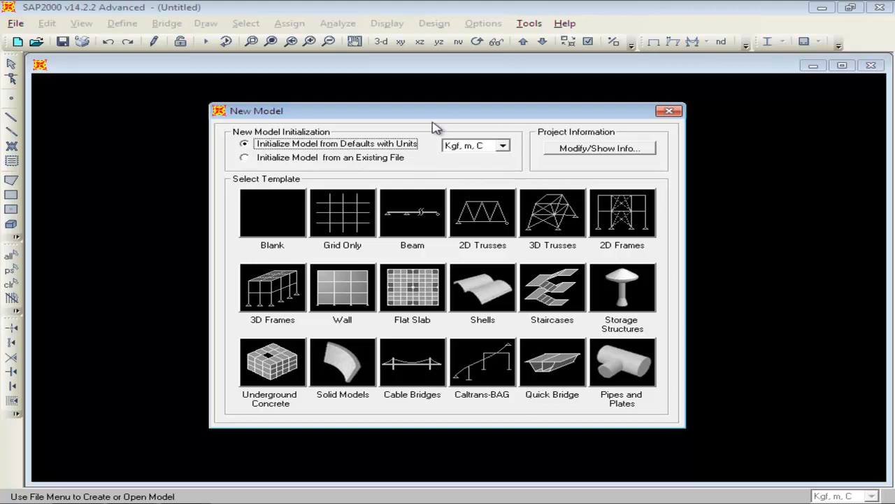
click(505, 145)
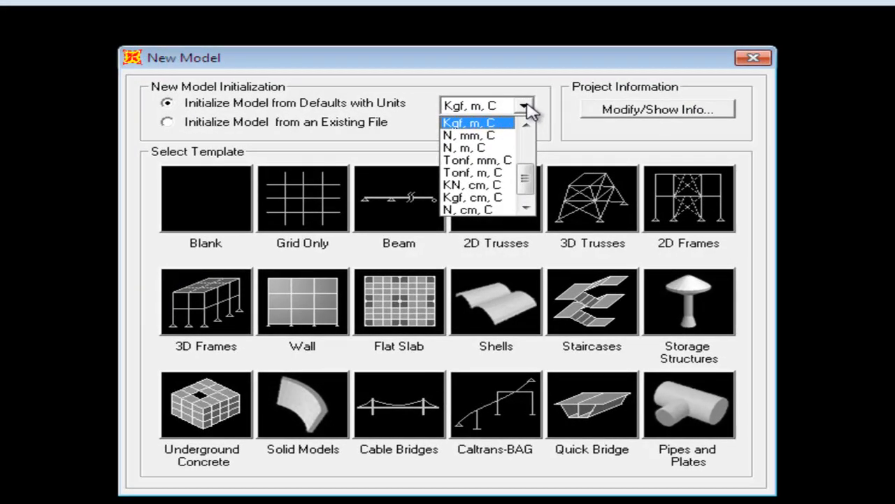
click(524, 106)
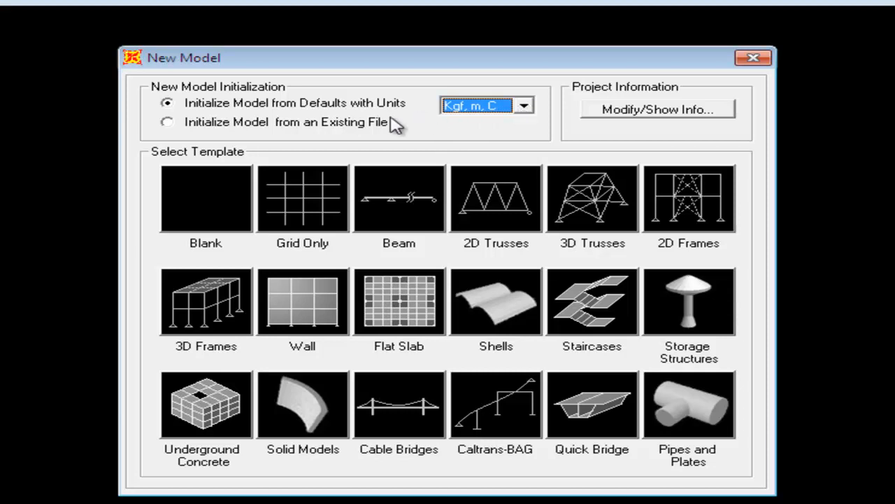
click(179, 206)
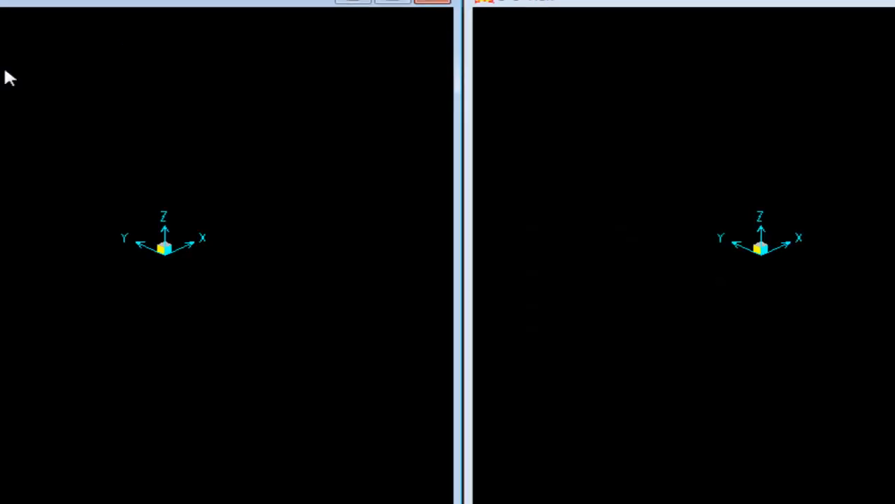
Step: Start a new model without saving the current one, using the Beam template with 2 spans of 6 m and default sections
click(15, 24)
click(35, 40)
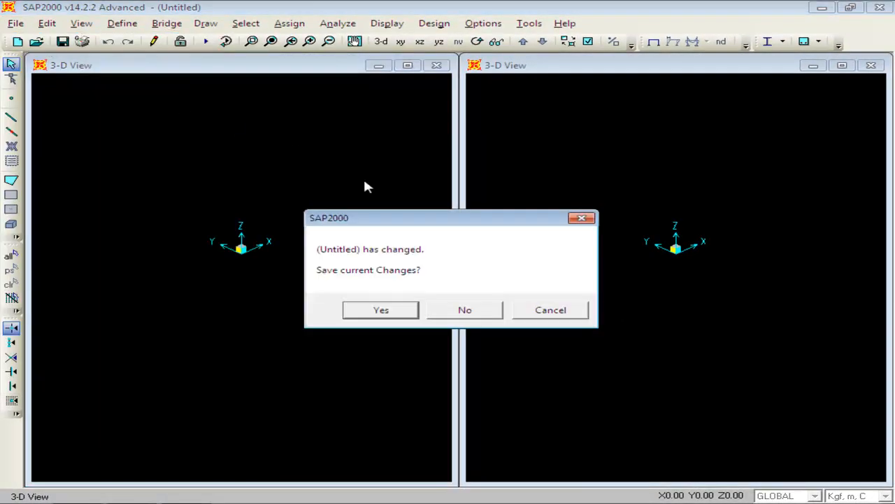
click(480, 311)
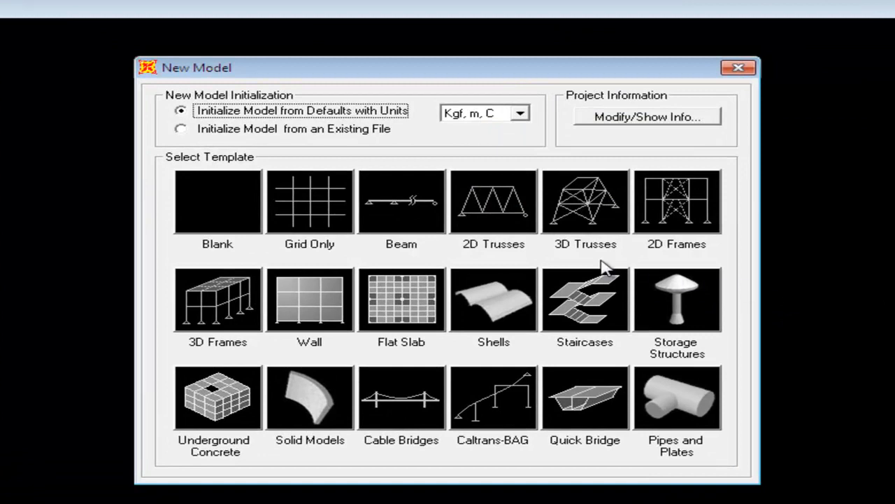
click(396, 222)
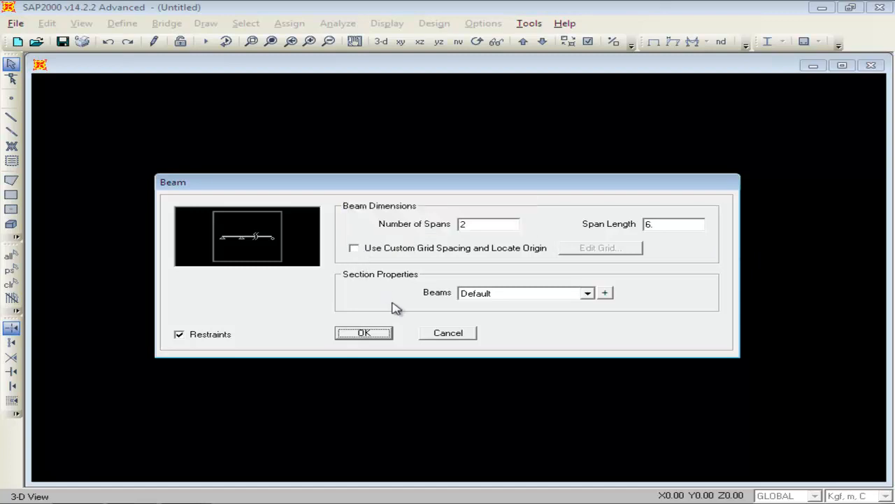
click(382, 333)
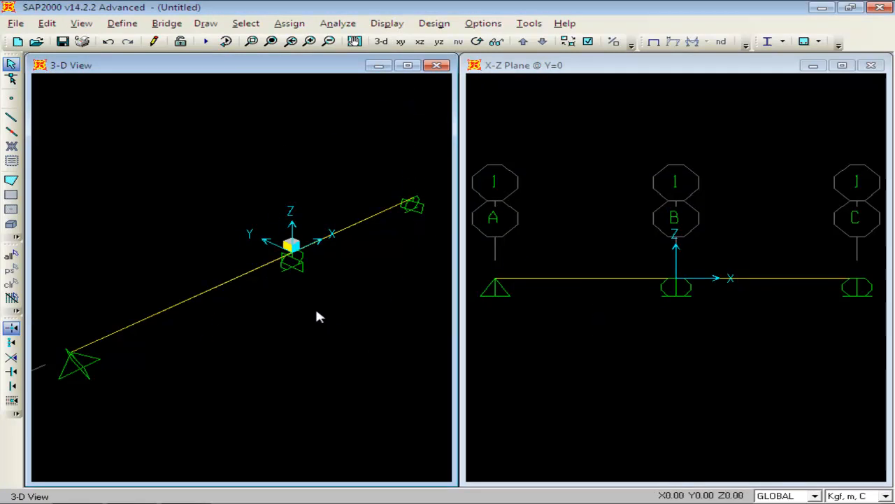
Step: Maximize the 3-D view window, look at the beam in 3-D and X-Y views, and set the view to the X-Z plane
click(408, 65)
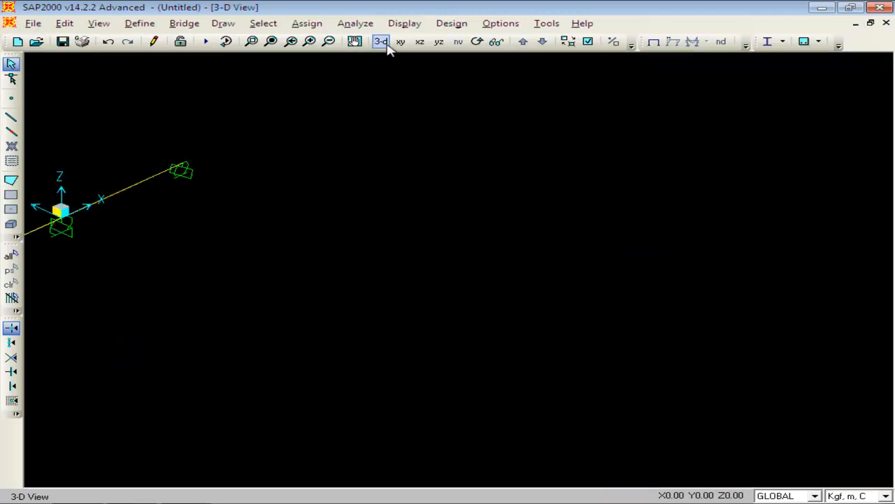
click(384, 43)
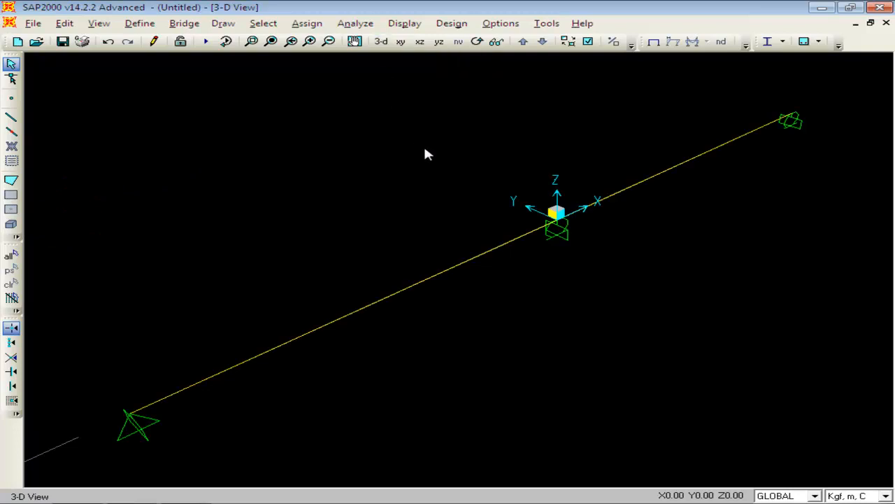
click(400, 42)
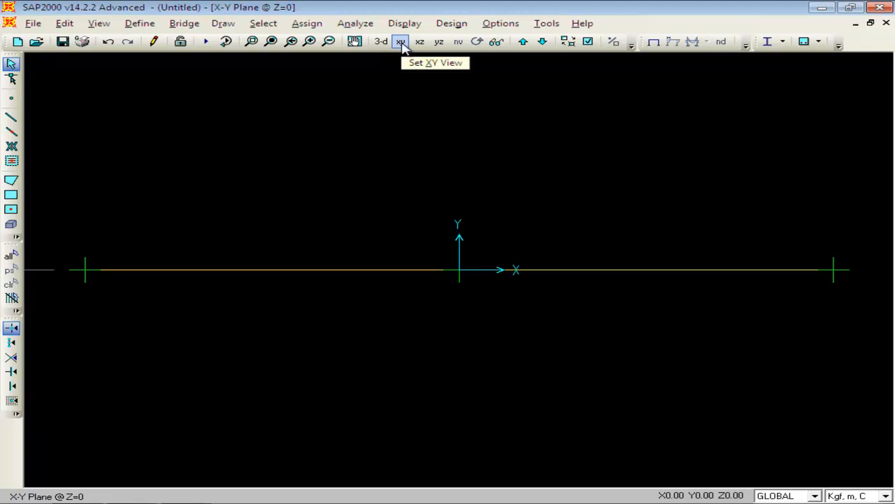
click(419, 42)
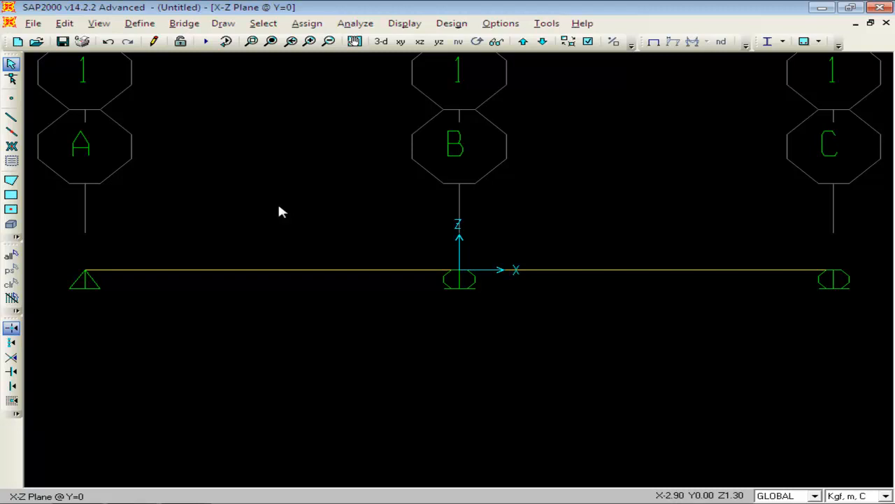
Step: Assign a uniform distributed gravity load of 100 Kgf/m to the beam span A-B under the DEAD pattern, replacing existing loads
click(312, 270)
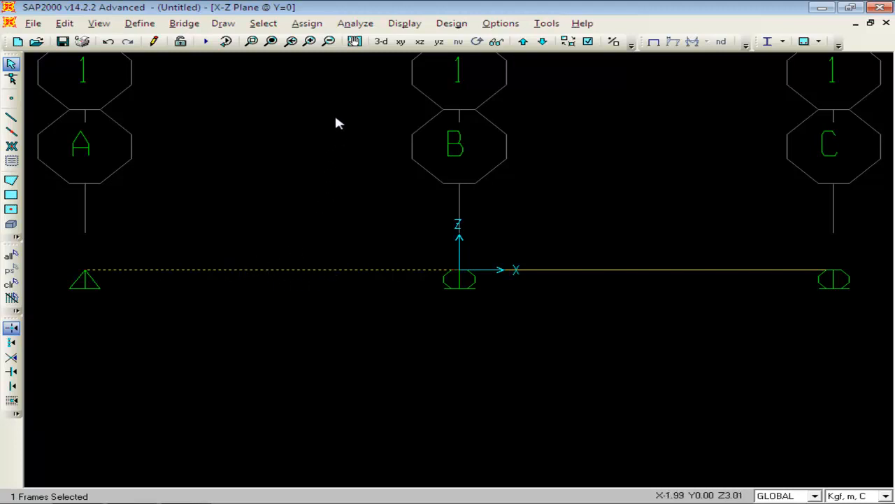
click(308, 23)
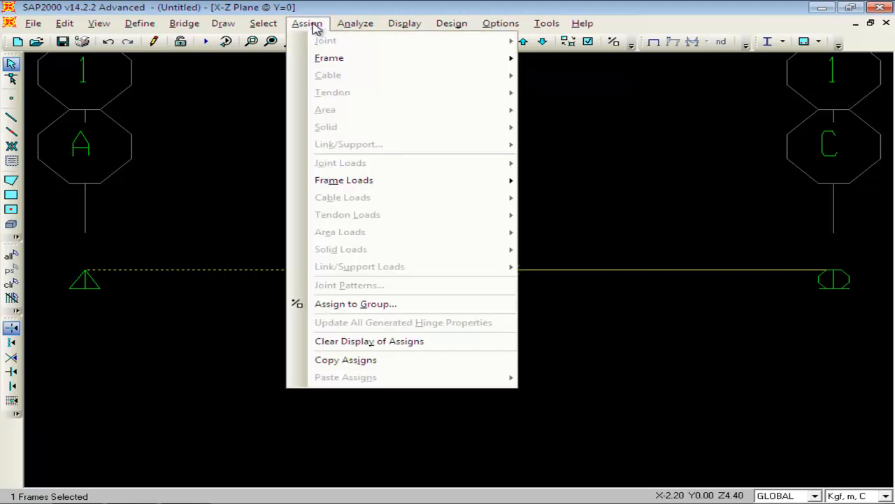
mouse_move(341, 181)
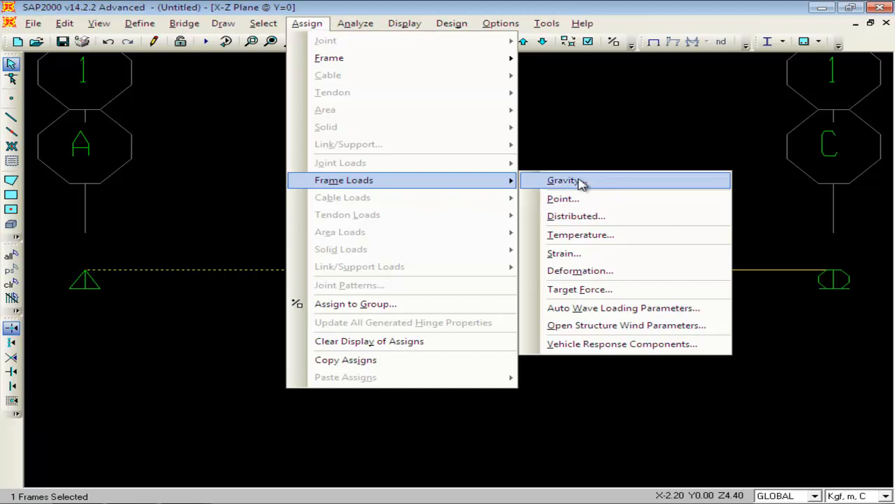
click(607, 217)
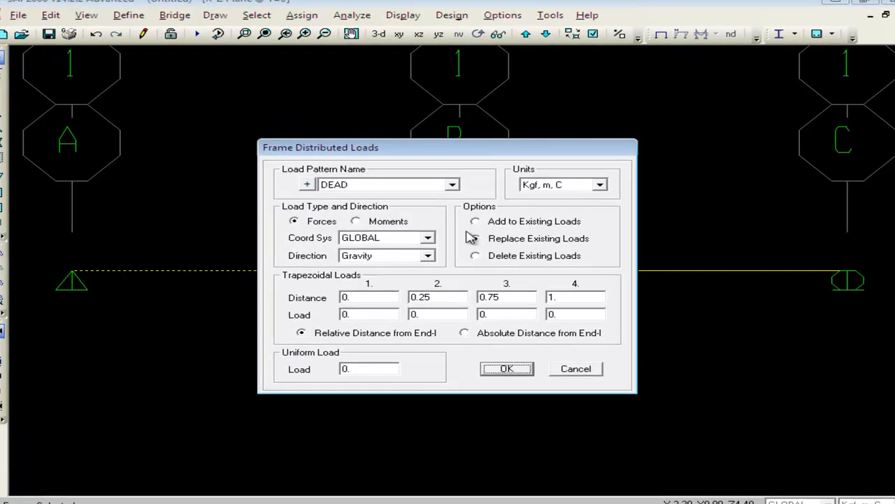
click(472, 238)
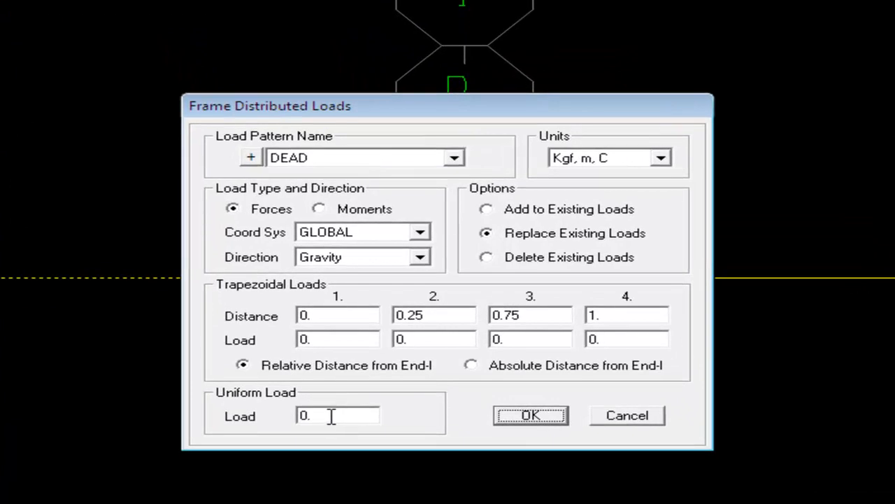
double_click(332, 415)
text(1000)
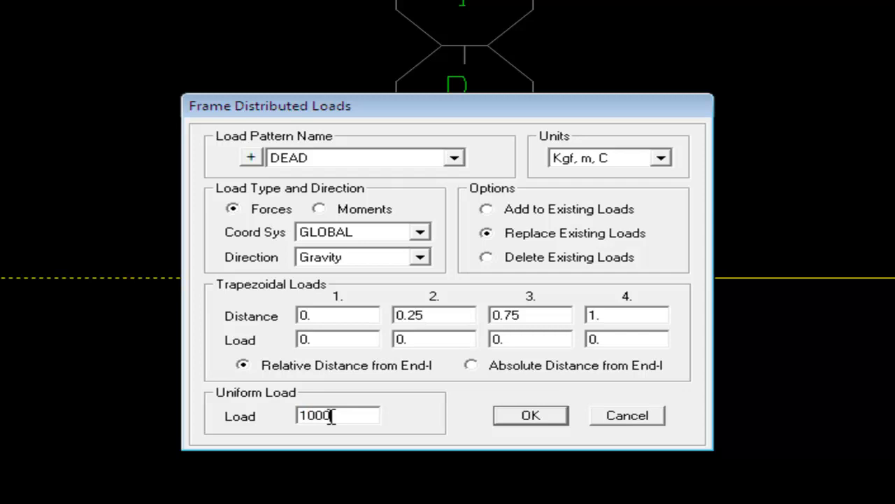
key(BackSpace)
click(529, 418)
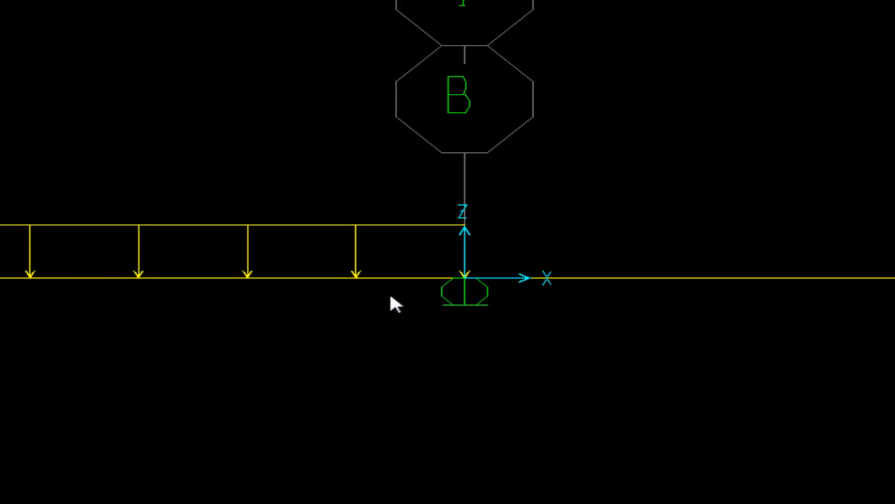
Step: Assign a uniform distributed gravity load of 200 Kgf/m to the beam span B-C under the DEAD pattern
click(637, 279)
scroll(628, 283, down, 1)
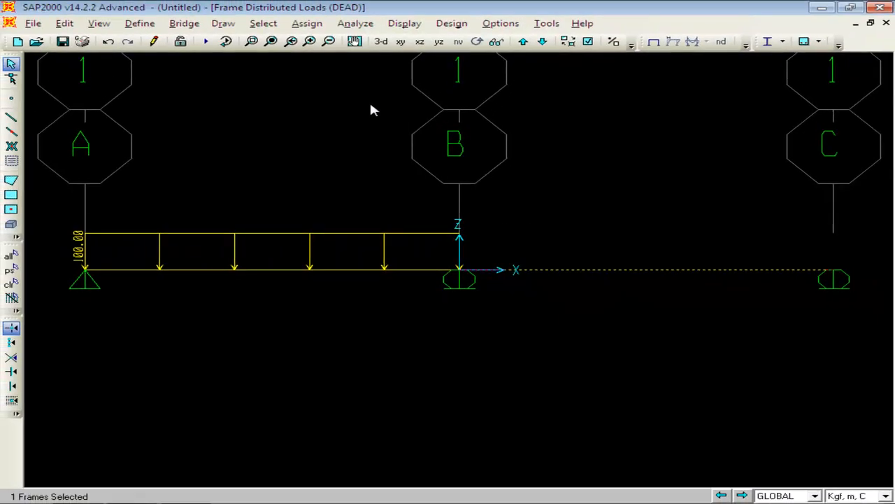
click(307, 23)
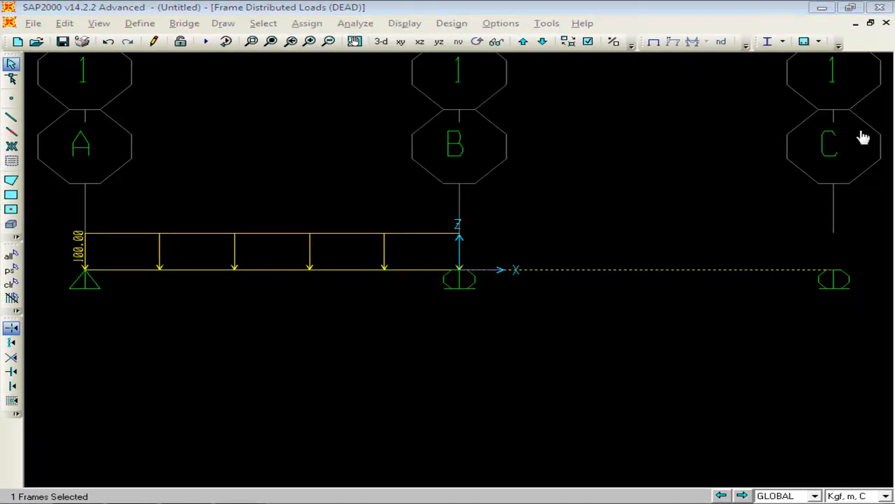
click(308, 23)
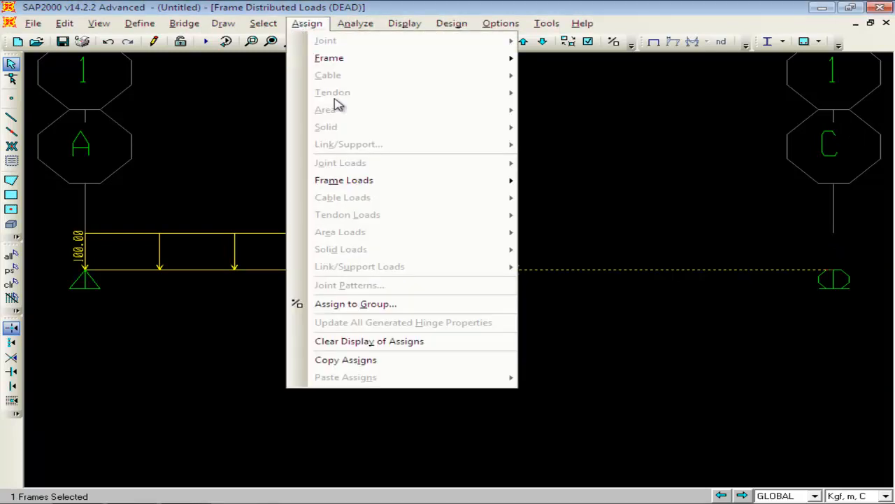
mouse_move(356, 180)
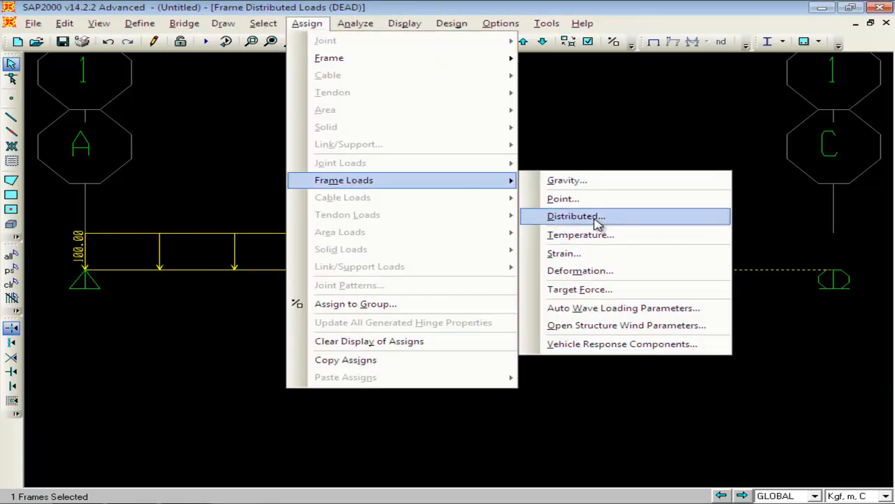
click(570, 217)
double_click(372, 365)
text(200)
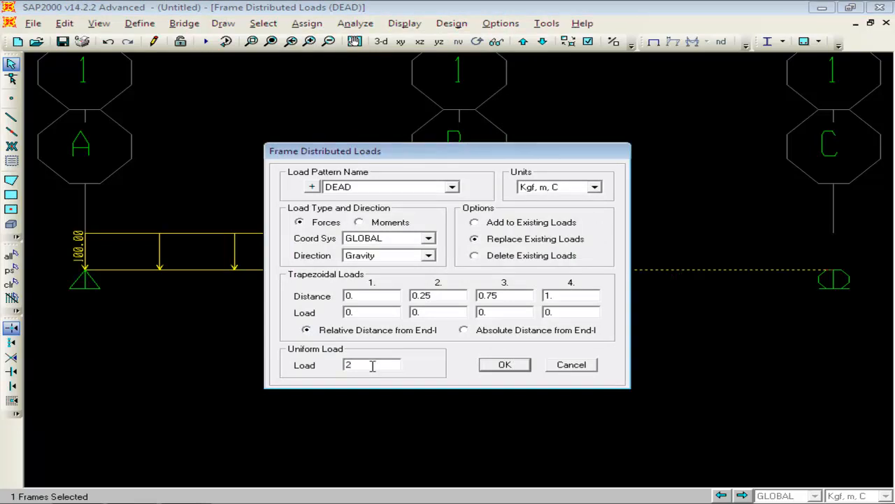
click(505, 364)
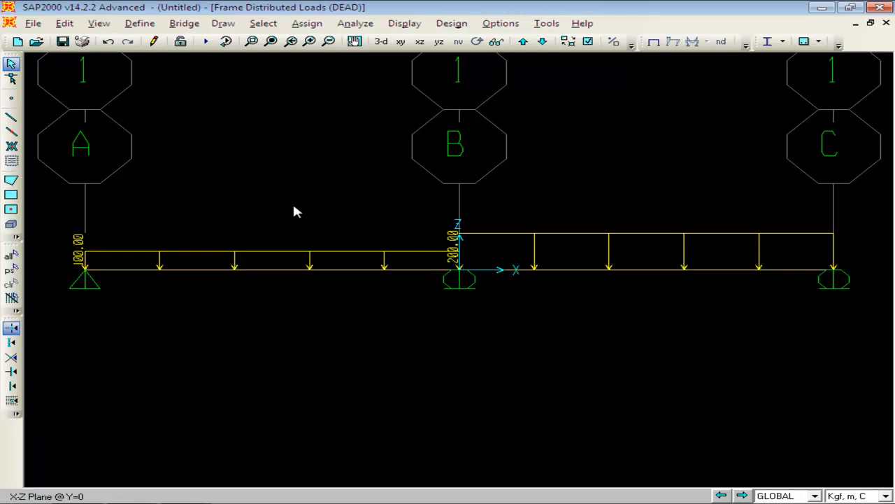
Step: Change the support joint at grid A to a fixed restraint, with all translations and rotations restrained
click(87, 272)
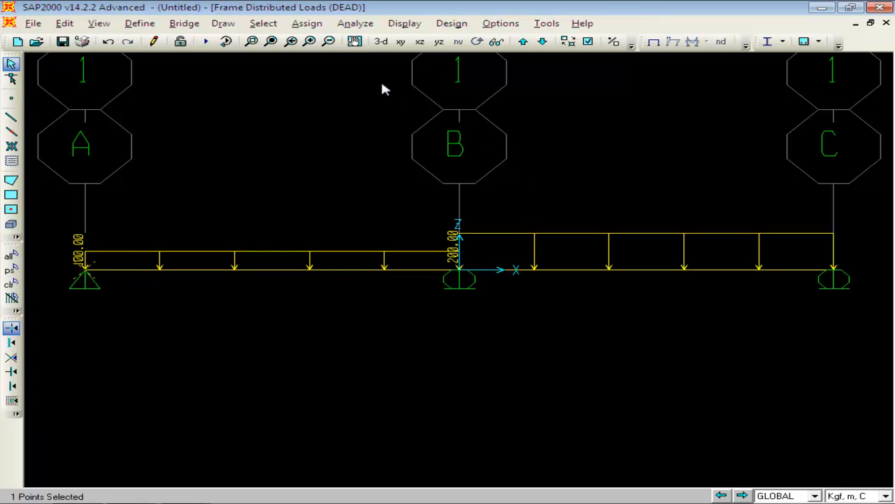
click(314, 23)
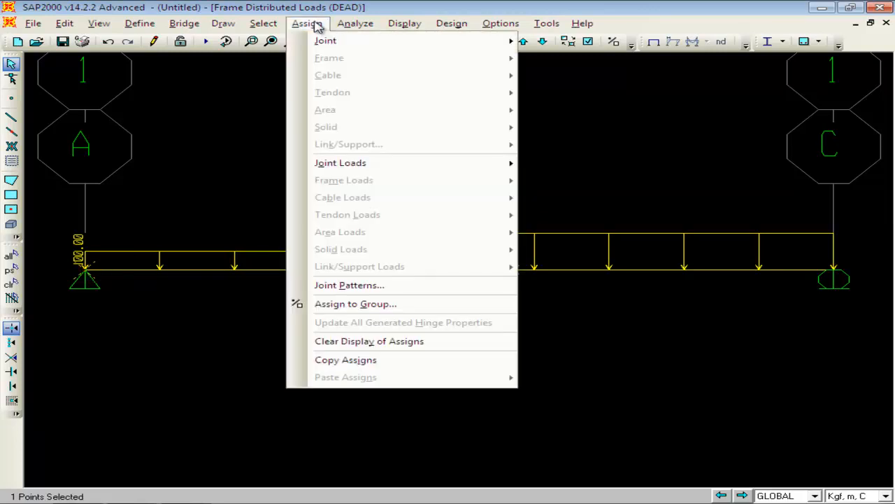
mouse_move(323, 43)
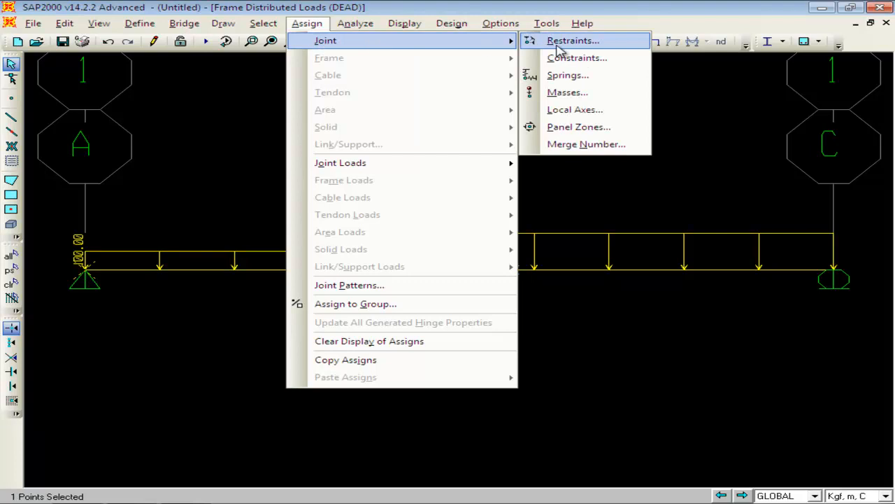
click(734, 474)
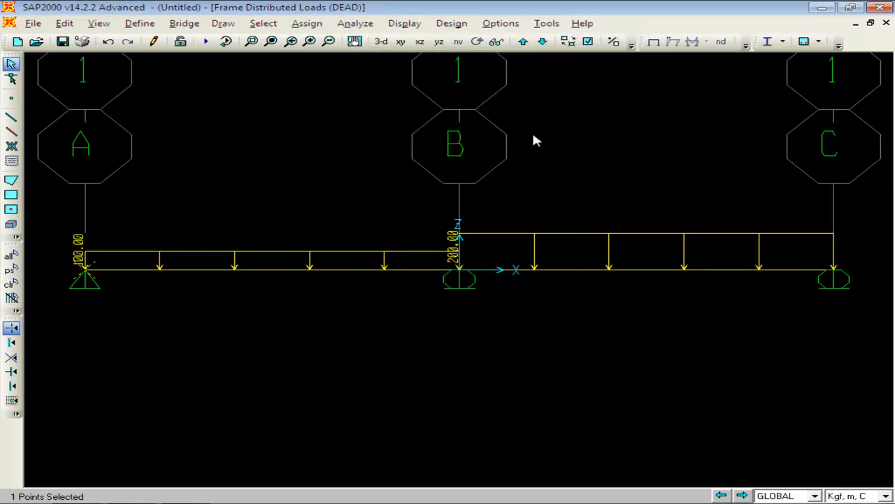
click(308, 23)
mouse_move(476, 44)
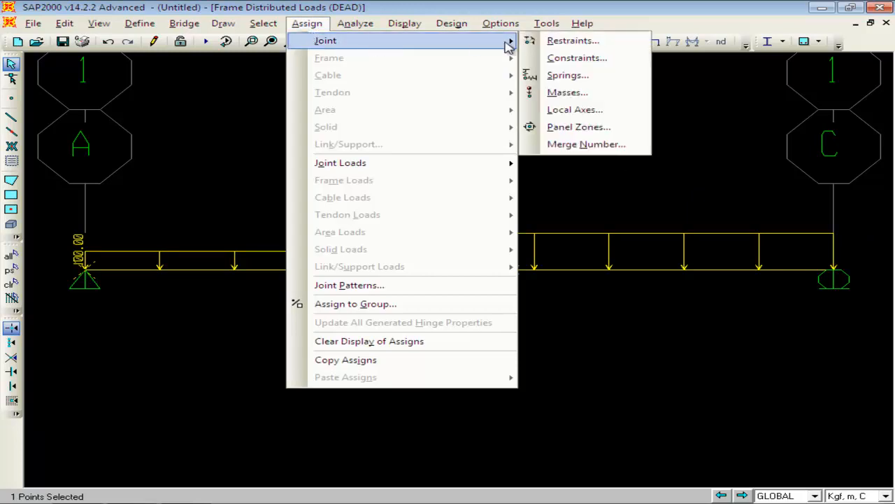
click(584, 42)
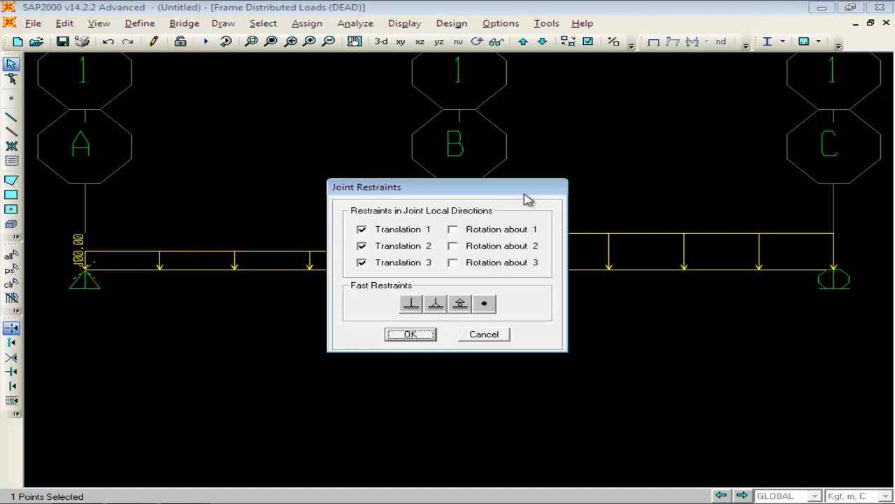
click(412, 306)
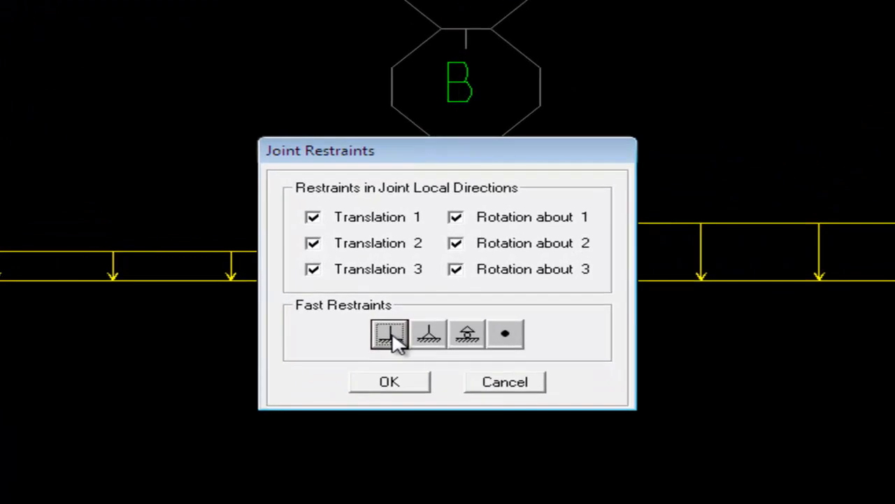
drag(472, 157, 196, 105)
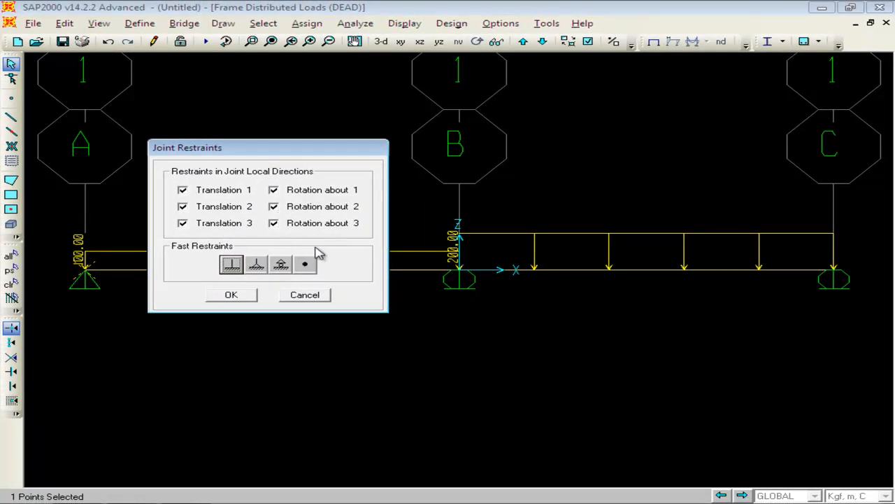
click(231, 295)
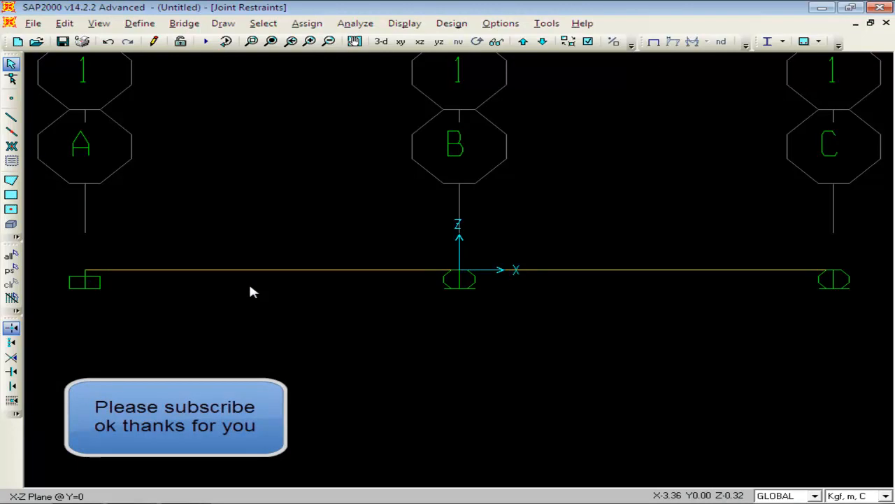
Step: Change the support joint at grid B to a pinned restraint, with translations 1, 2 and 3 restrained
click(457, 272)
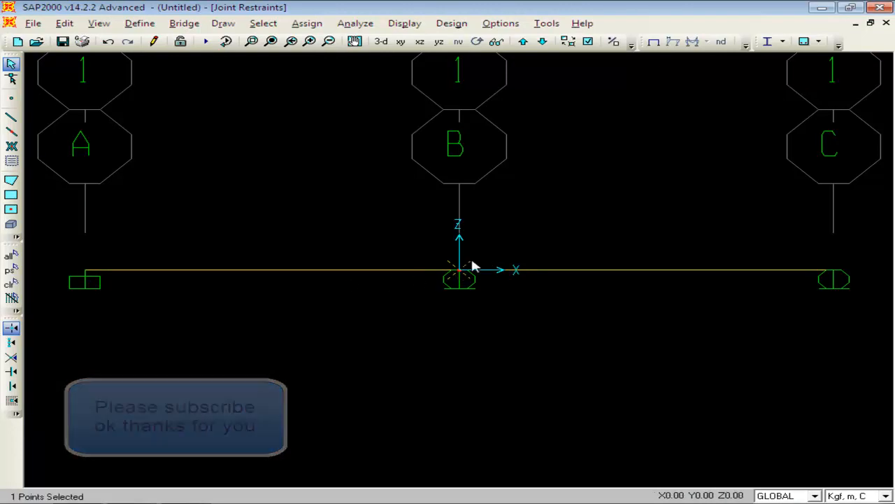
click(313, 24)
mouse_move(325, 40)
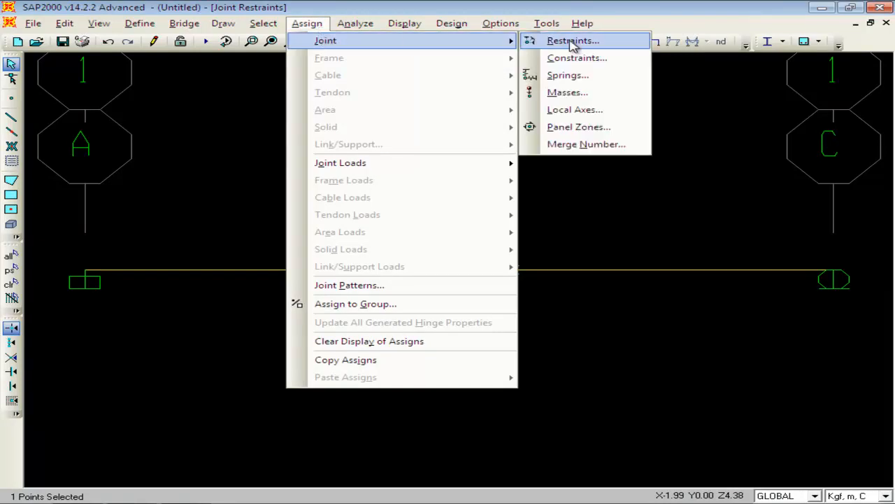
click(557, 39)
click(436, 305)
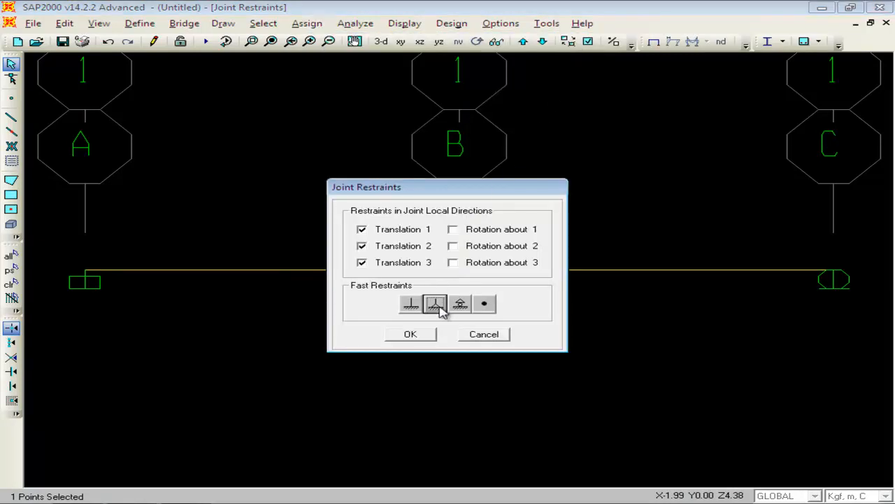
click(412, 334)
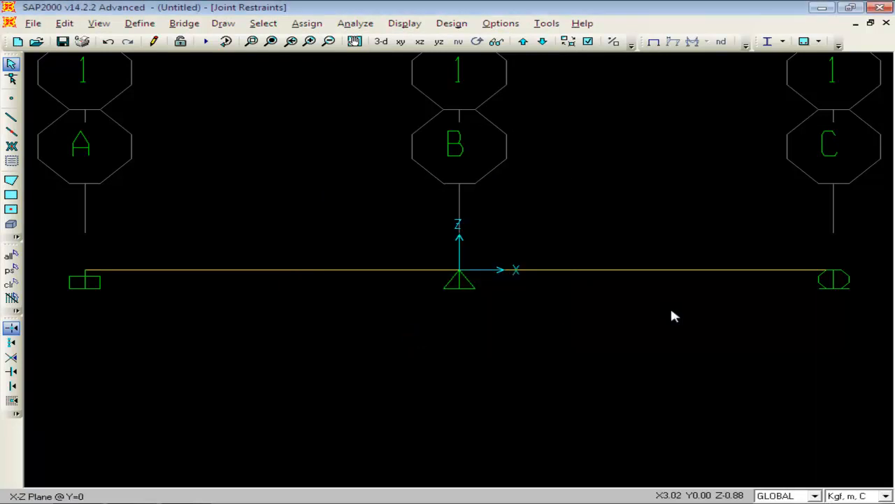
Step: Change the support joint at grid C to a pinned restraint
click(835, 278)
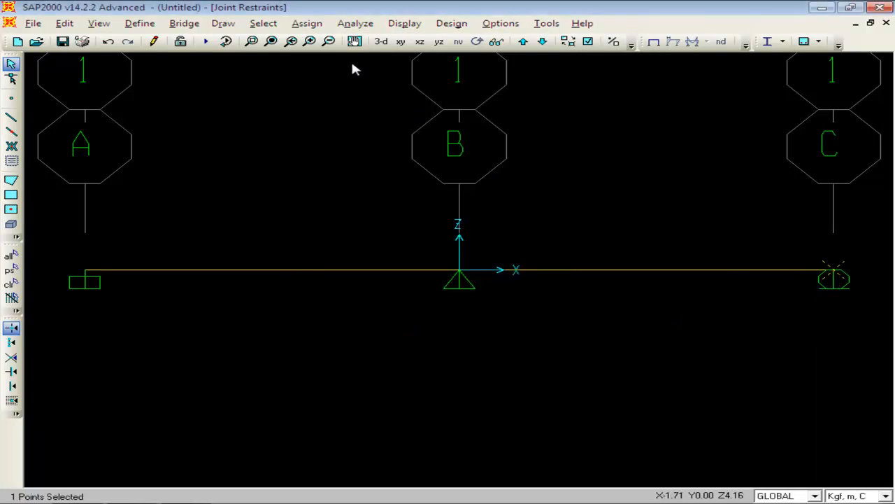
click(307, 24)
mouse_move(322, 41)
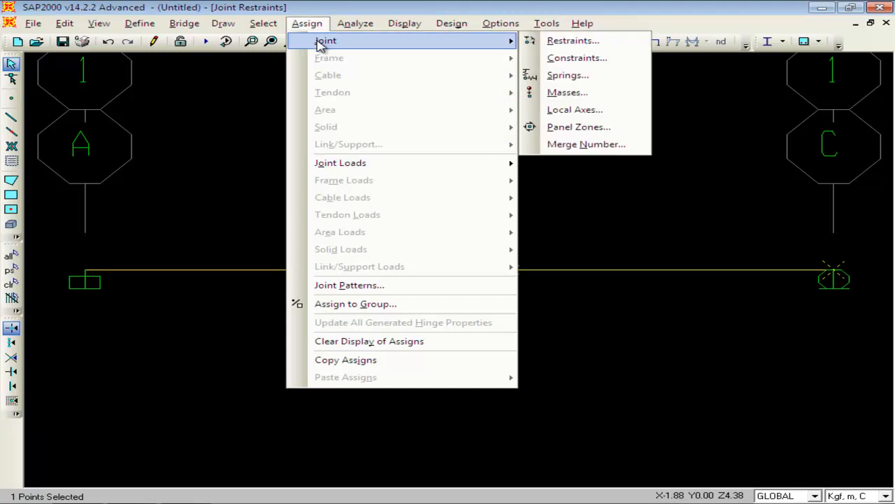
click(566, 40)
click(435, 303)
click(412, 335)
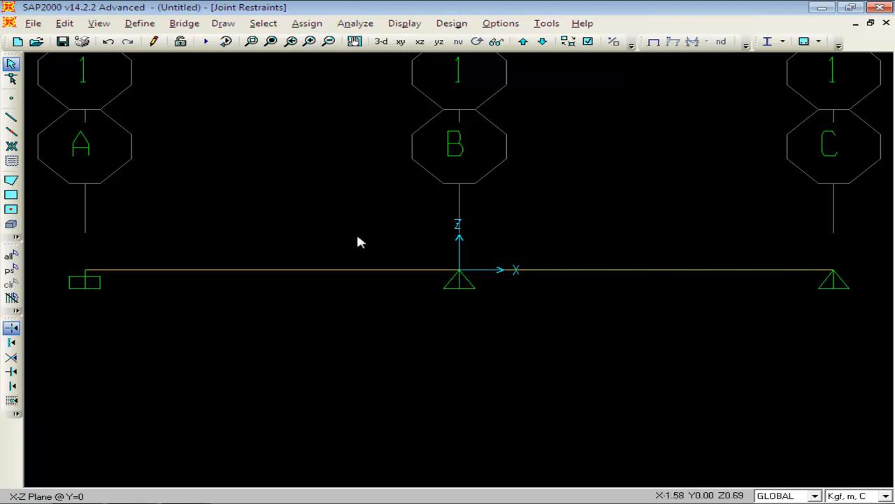
Step: Start the analysis run with the DEAD and MODAL load cases both set to Run
click(206, 42)
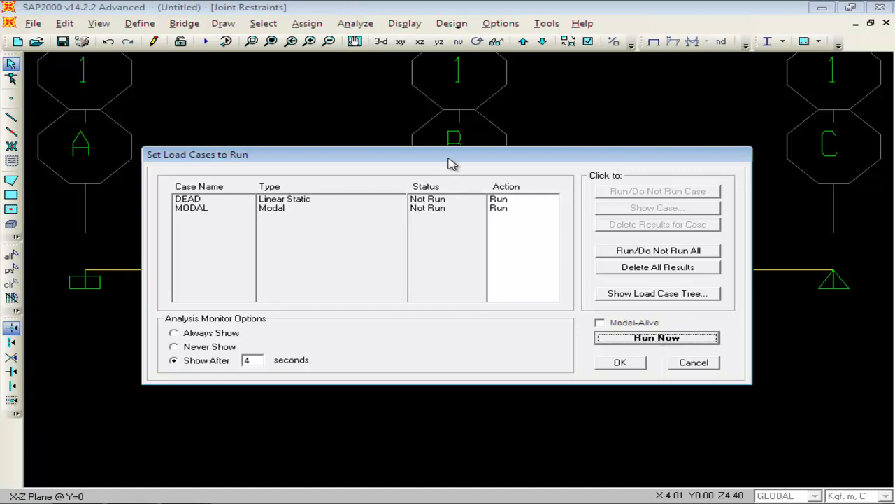
drag(451, 161, 440, 138)
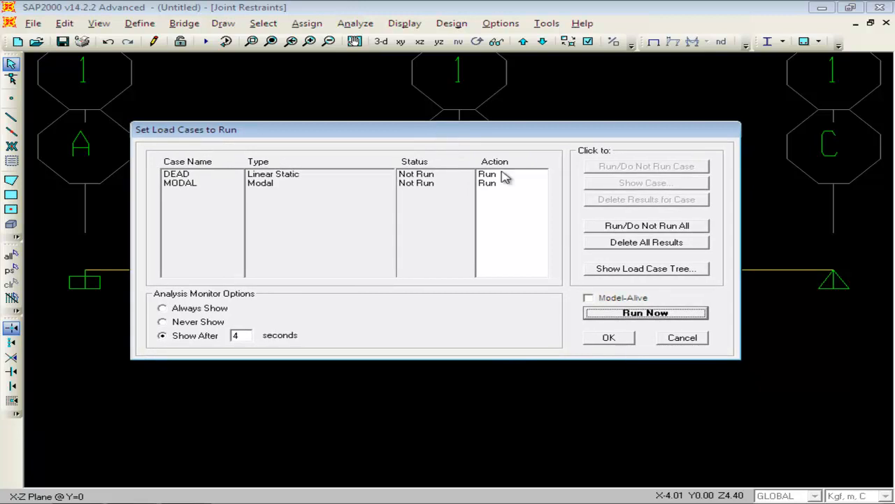
click(645, 314)
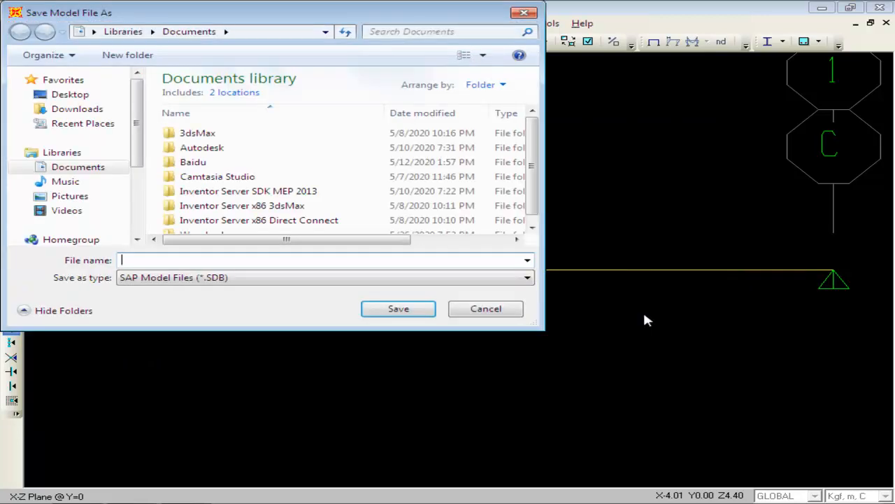
Step: Save the model as BALOK1 in the BALOK folder inside LATIHAN SAP on drive D
drag(248, 28, 336, 104)
drag(230, 174, 239, 215)
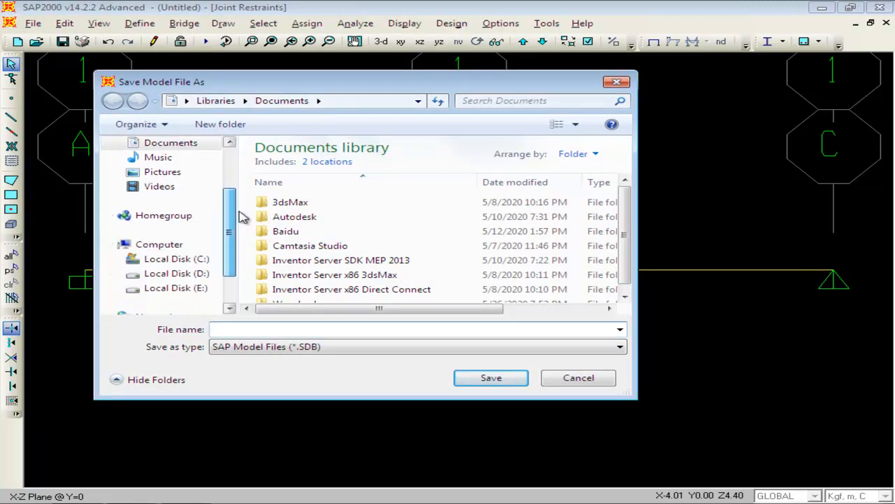
click(200, 274)
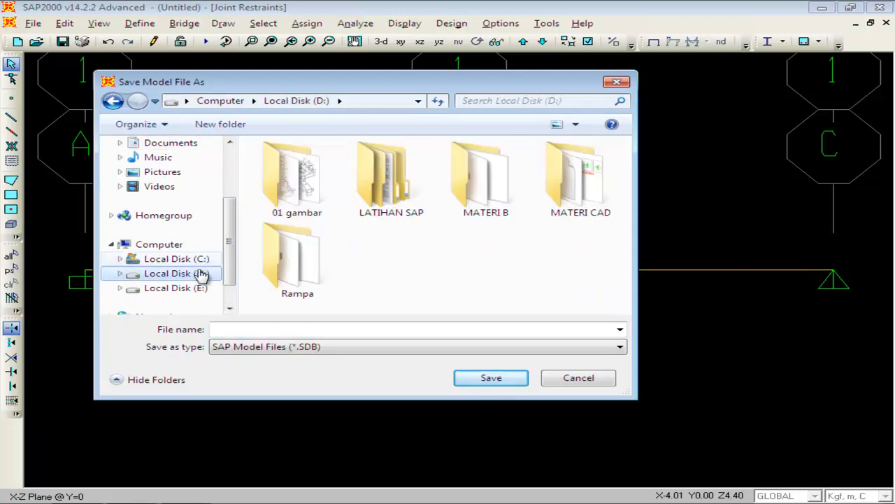
double_click(383, 187)
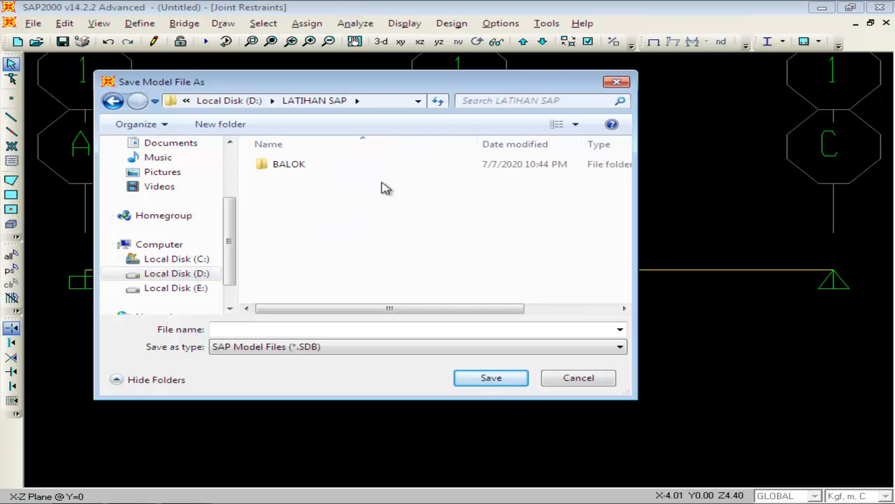
double_click(294, 168)
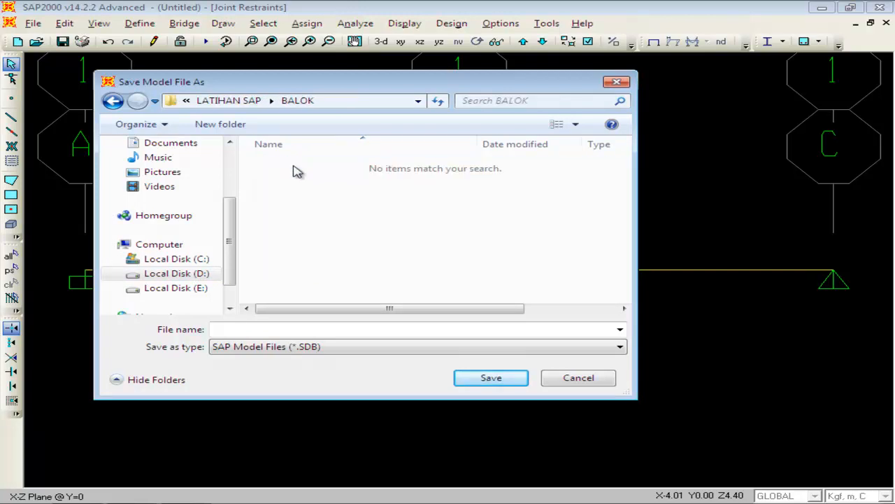
click(269, 333)
text(BALOK1)
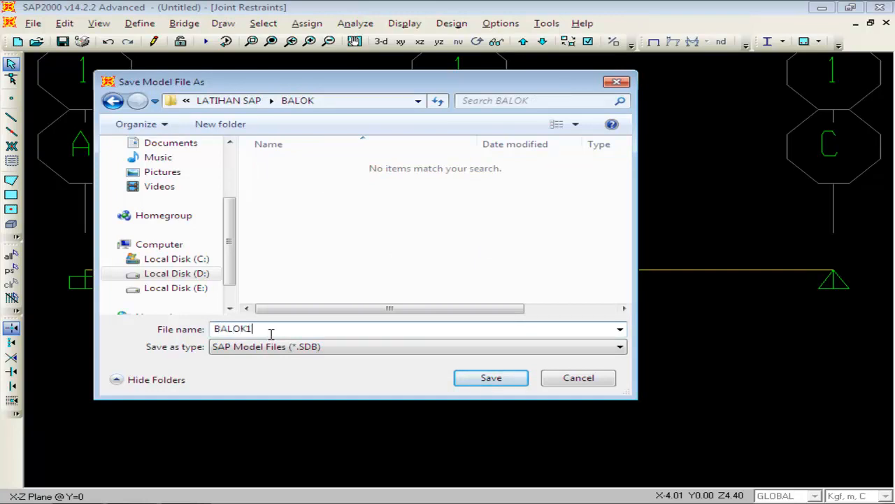
click(481, 379)
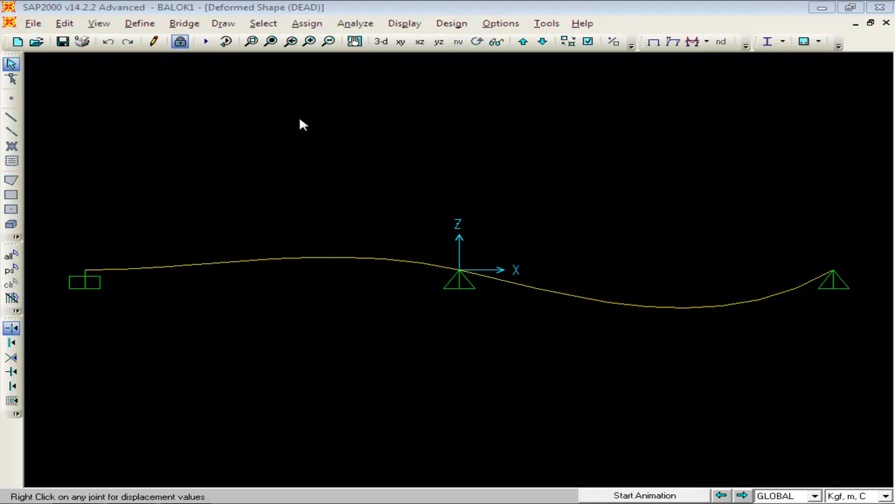
Step: Display the frames' Moment 3-3 diagram for the DEAD case as a filled diagram
click(409, 28)
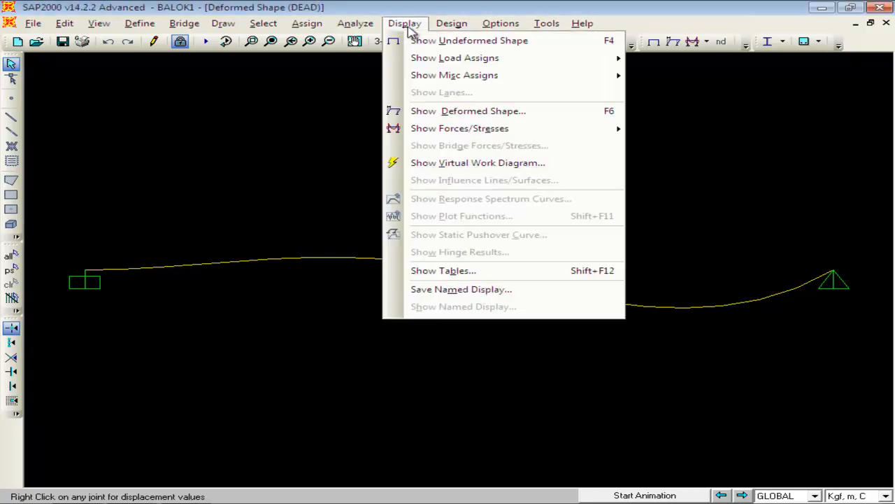
mouse_move(444, 133)
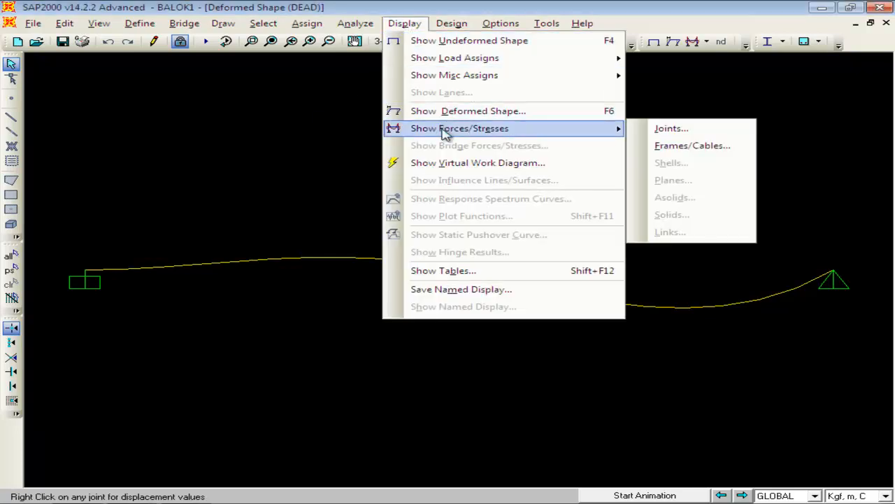
click(671, 147)
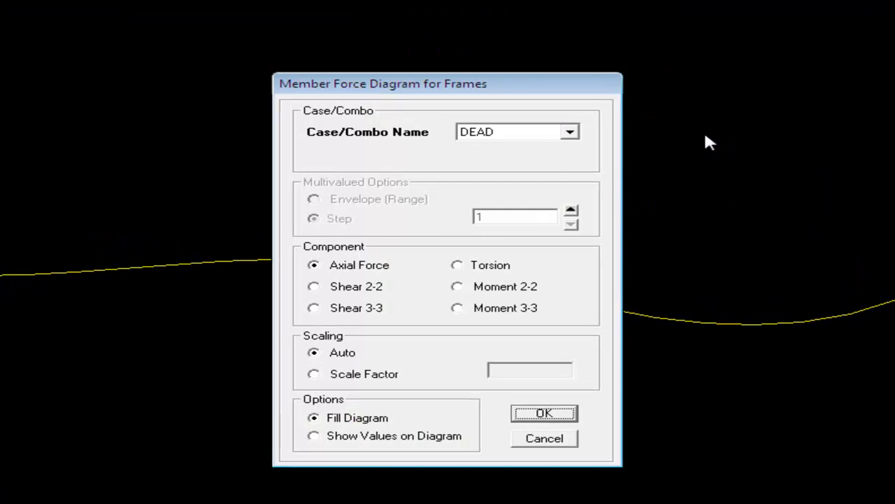
click(510, 309)
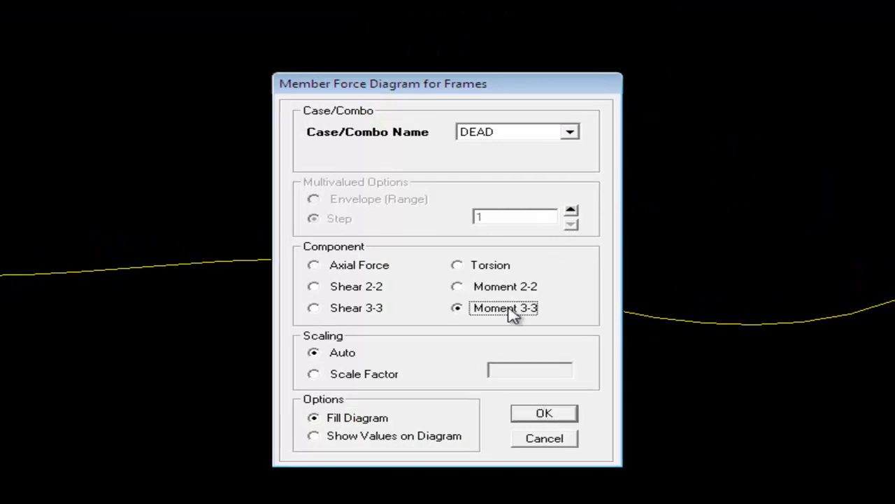
click(544, 413)
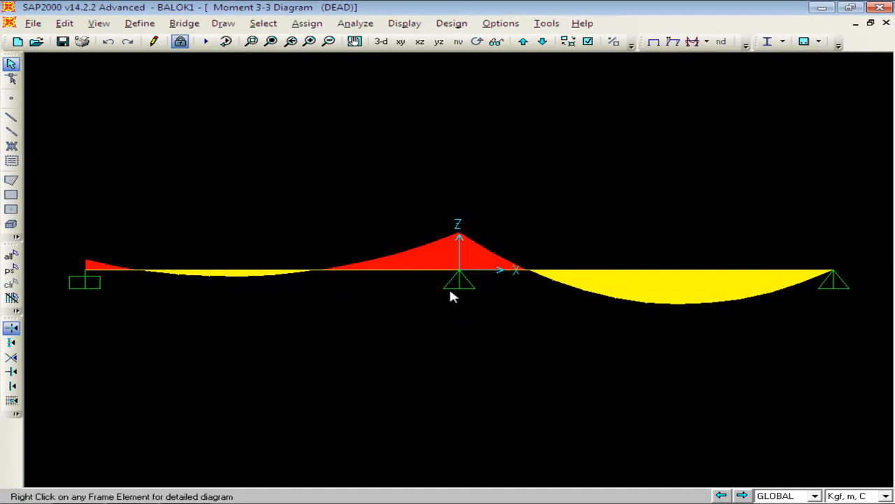
Step: Switch the Moment 3-3 diagram of the DEAD case from filled display to showing values on the diagram
click(404, 23)
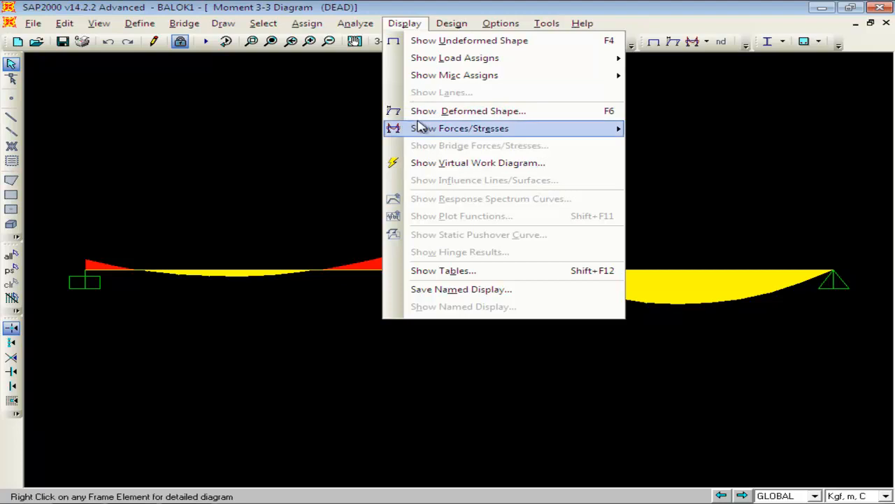
mouse_move(422, 133)
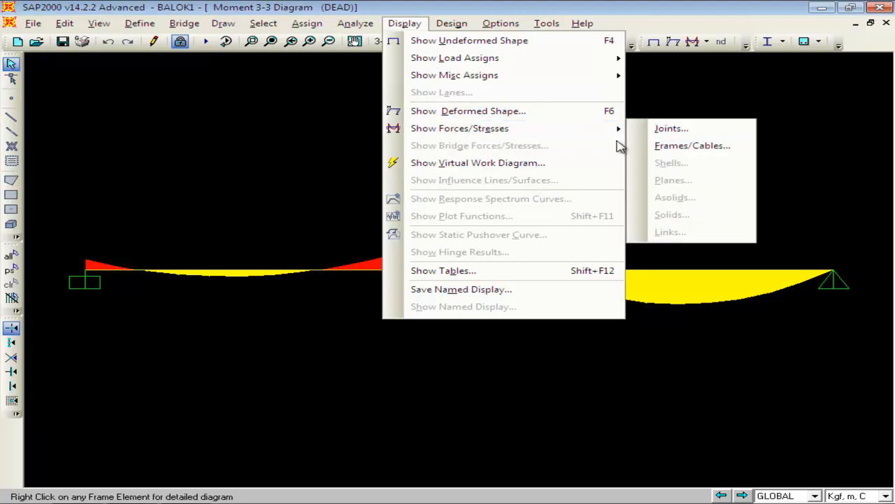
click(671, 147)
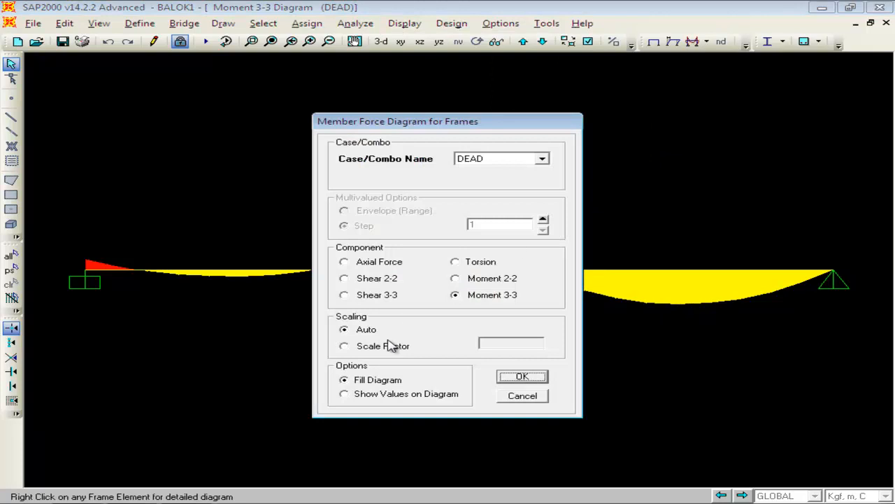
click(383, 397)
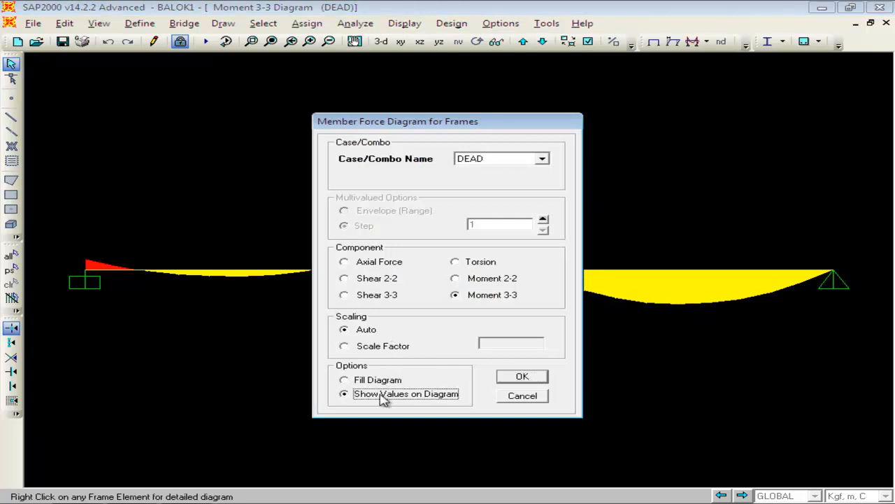
click(393, 382)
click(389, 396)
click(533, 378)
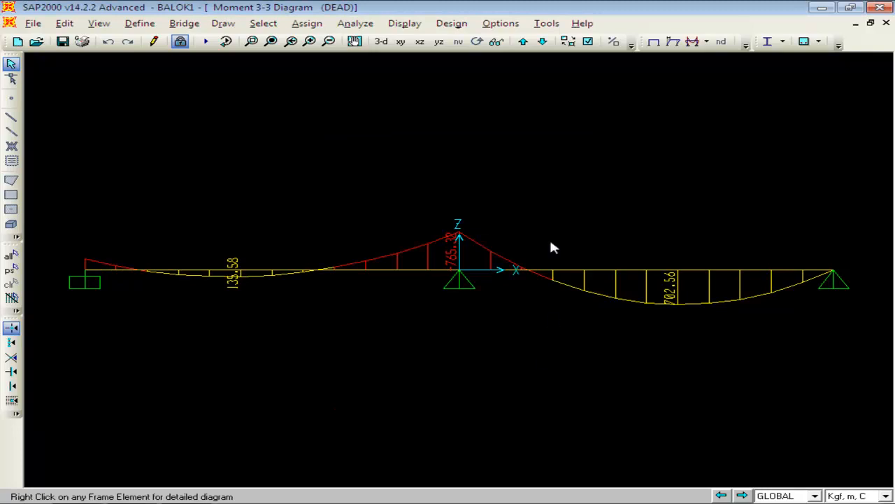
Step: Display the frames' Shear 2-2 diagram for the DEAD case with values shown on the diagram
click(405, 23)
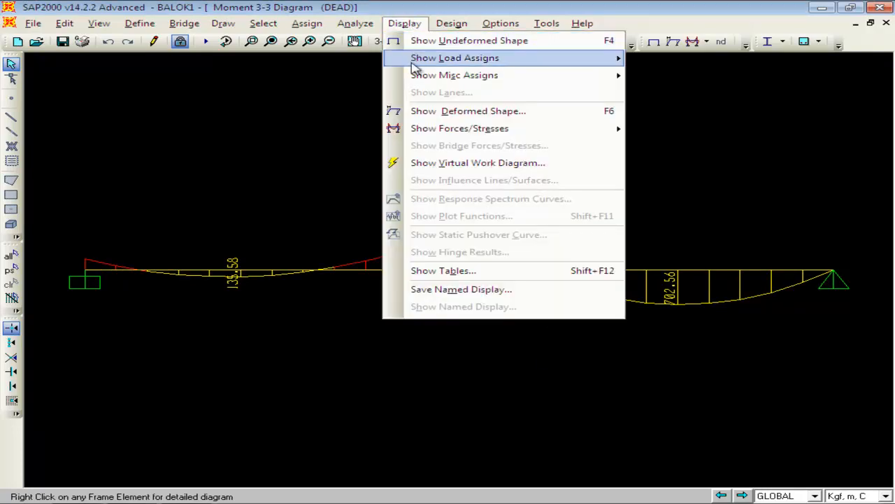
mouse_move(444, 130)
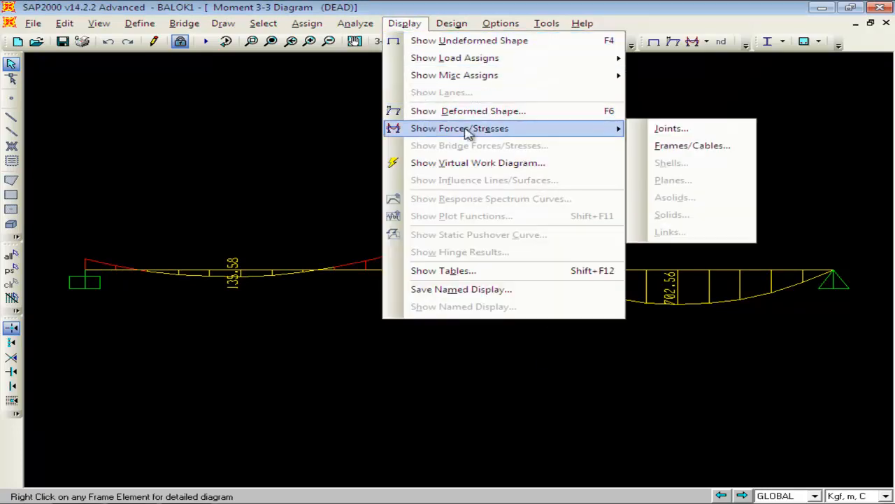
click(677, 147)
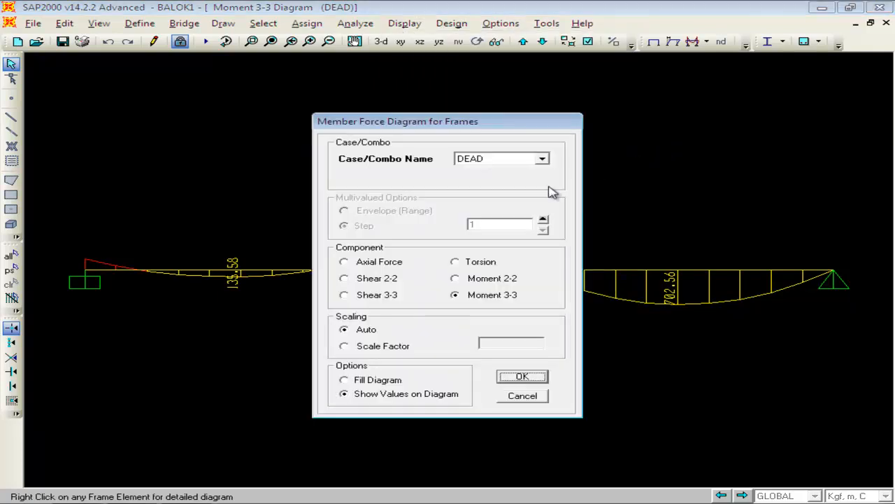
click(377, 279)
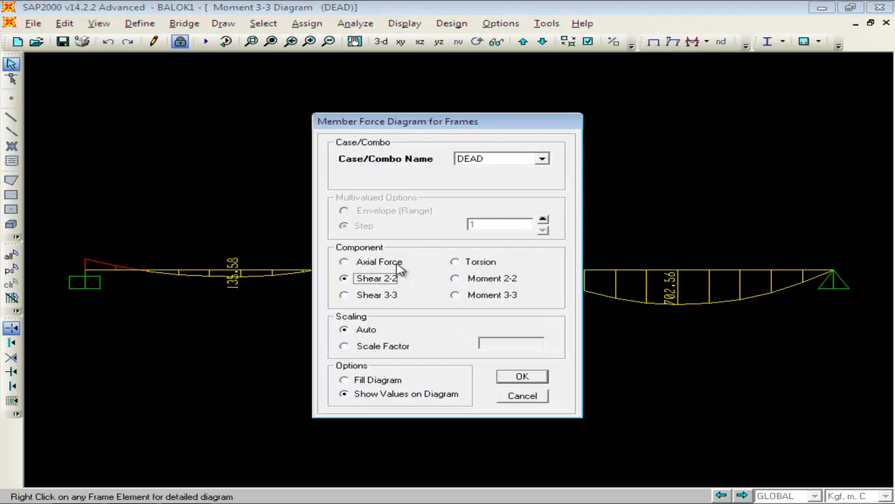
click(535, 377)
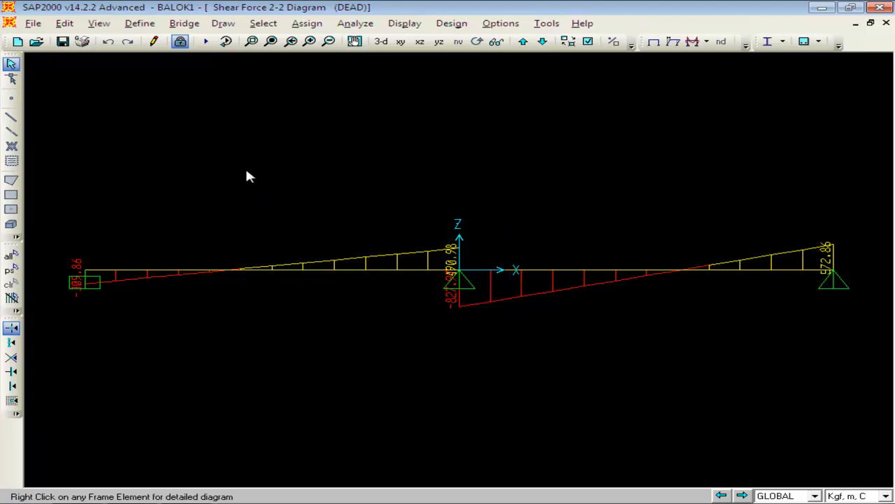
Step: Unlock the model, accepting deletion of the analysis results, and rerun the analysis for the DEAD and MODAL cases
click(180, 43)
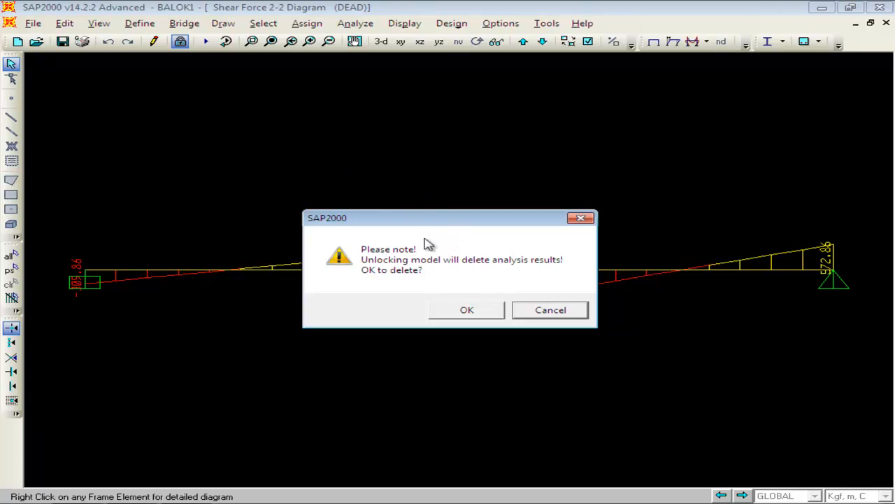
click(467, 309)
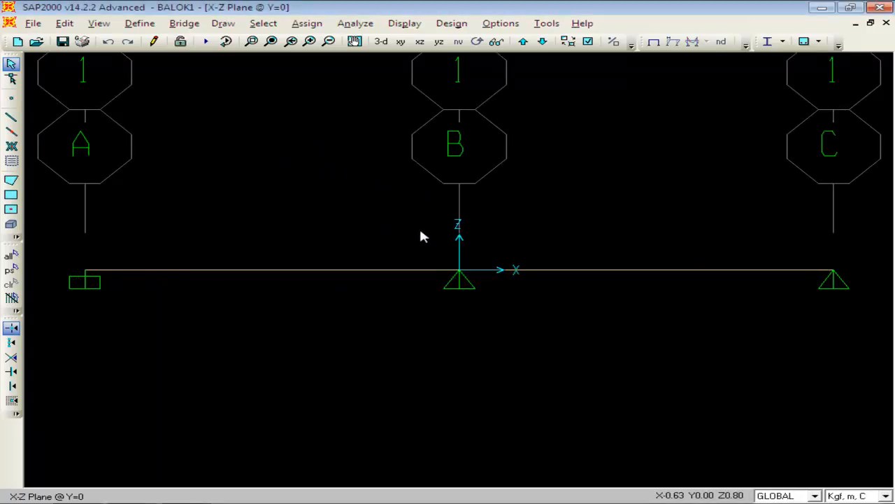
click(206, 42)
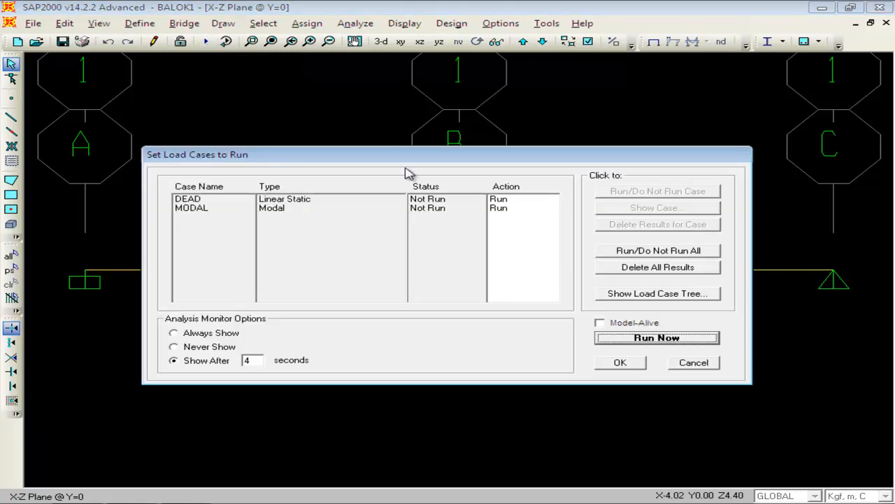
click(641, 337)
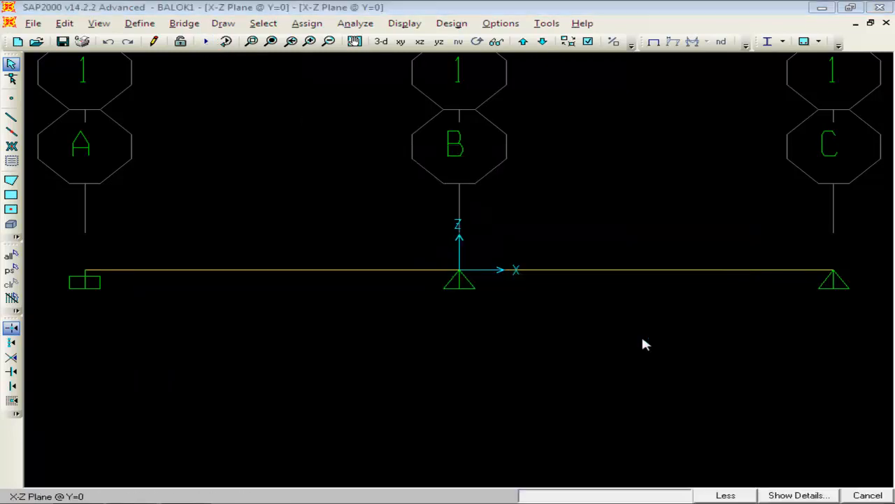